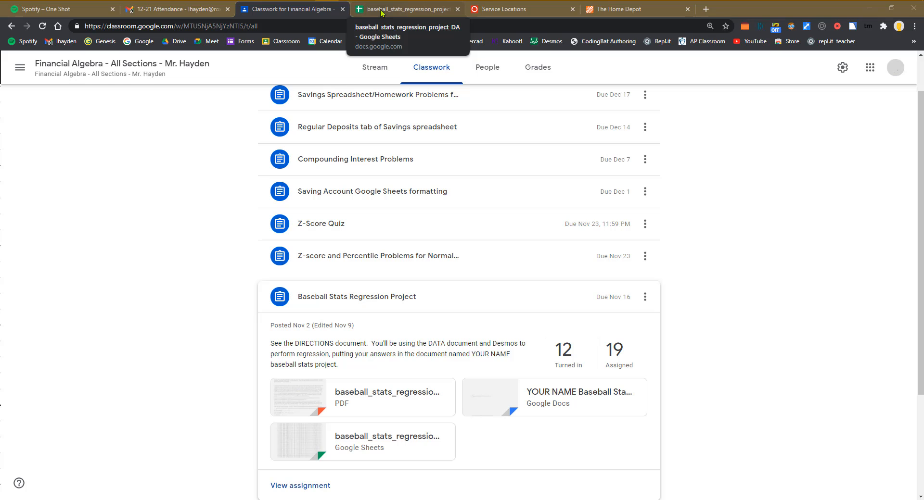
Switch to PDF Annotator and examine the strong correlation scatter plot and regression line in the sample submission
{"action": "left_click", "coordinate": [278, 1]}
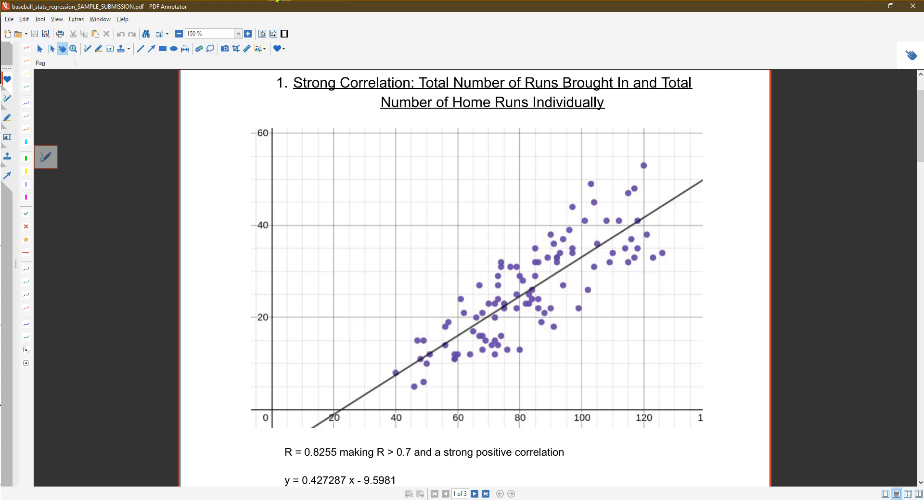
{"action": "scroll", "coordinate": [381, 352], "scroll_direction": "up", "scroll_amount": 3}
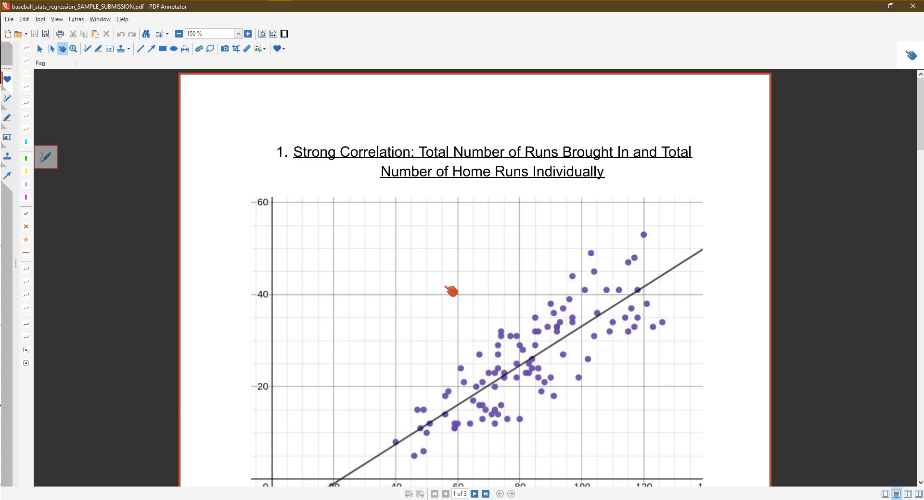
{"action": "scroll", "coordinate": [476, 288], "scroll_direction": "down", "scroll_amount": 1}
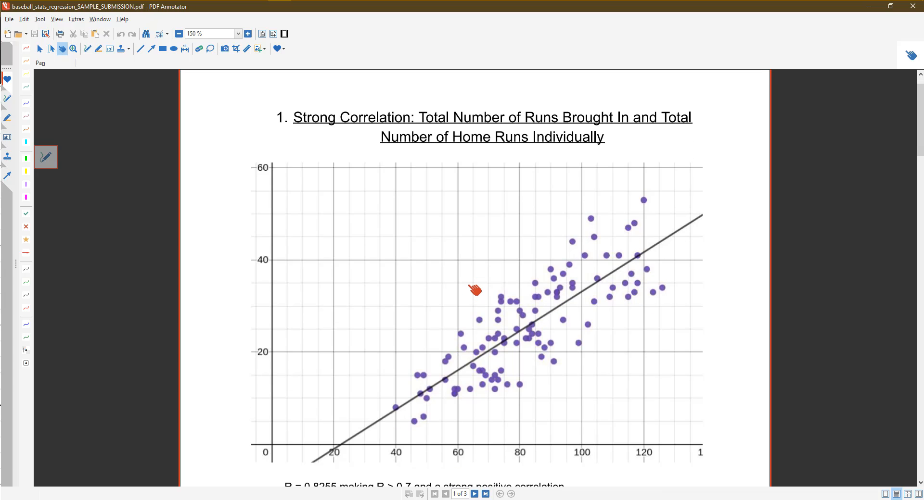
{"action": "scroll", "coordinate": [593, 304], "scroll_direction": "down", "scroll_amount": 1}
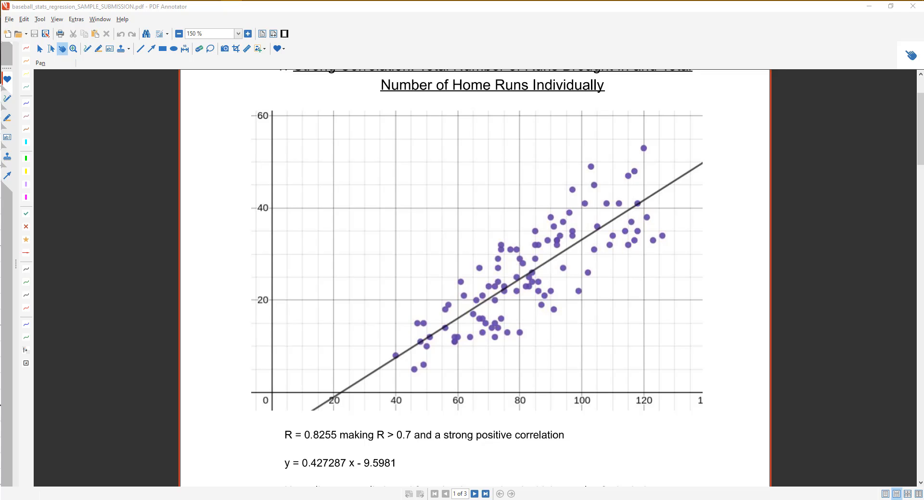
{"action": "mouse_move", "coordinate": [232, 0]}
{"action": "mouse_move", "coordinate": [303, 1]}
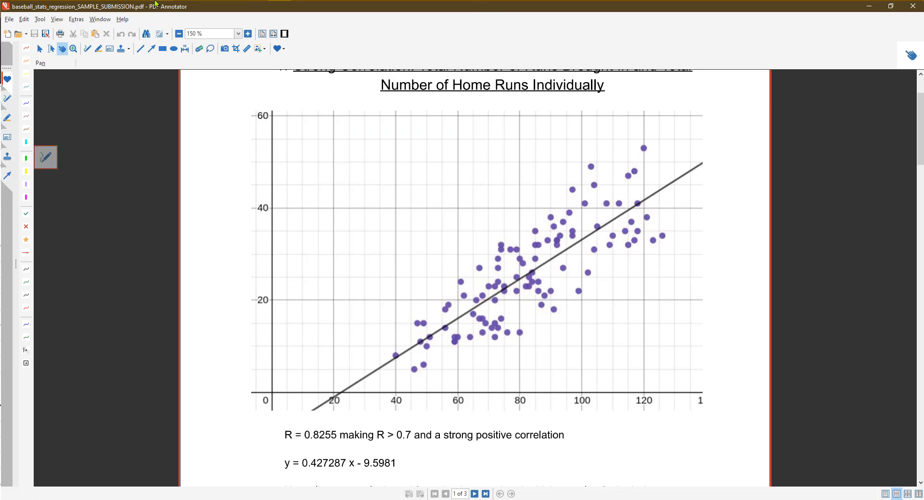
Move the PDF aside and open the Baseball Stats Regression Project data spreadsheet at its Temporary Worksheet sheet
{"action": "mouse_move", "coordinate": [155, 7]}
{"action": "left_mouse_down"}
{"action": "mouse_move", "coordinate": [492, 453]}
{"action": "mouse_move", "coordinate": [476, 428]}
{"action": "mouse_move", "coordinate": [448, 423]}
{"action": "left_mouse_up"}
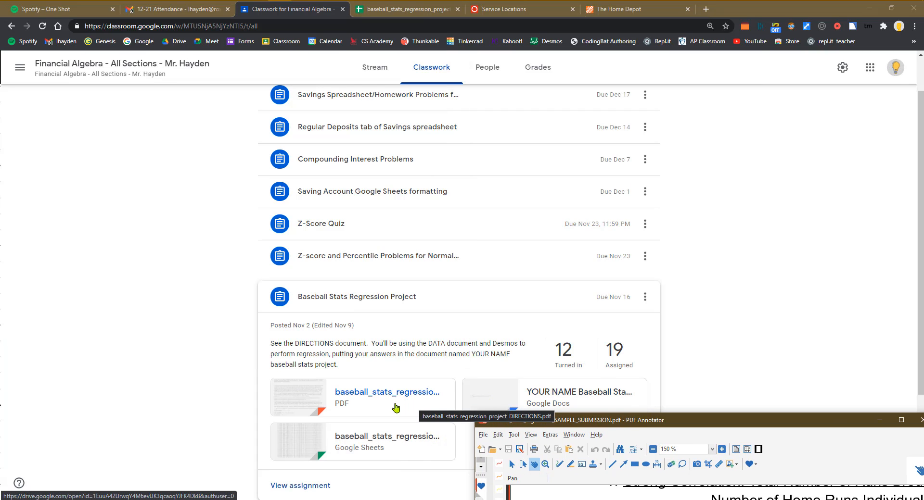
{"action": "left_click", "coordinate": [369, 452]}
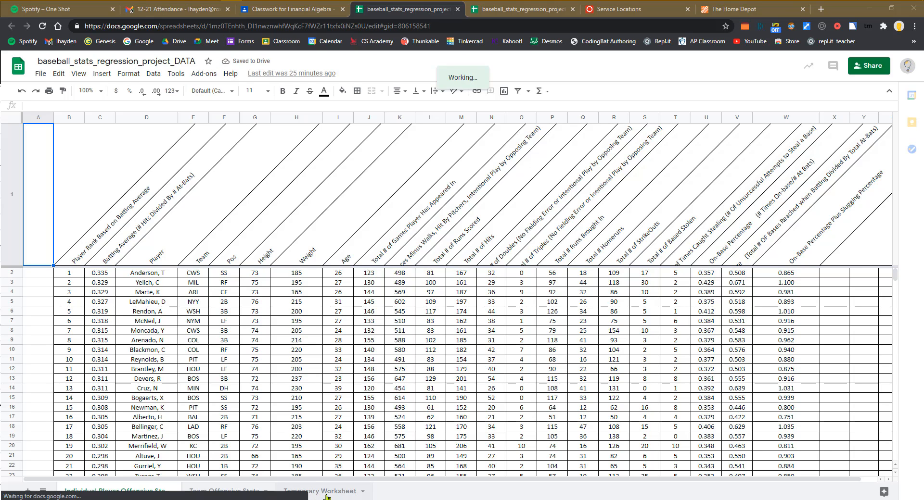
{"action": "left_click", "coordinate": [330, 496]}
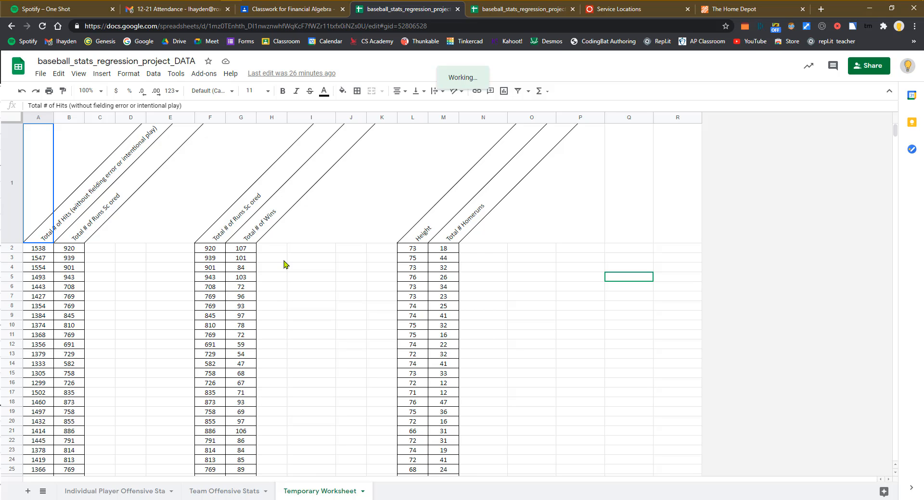
Copy the Total # of Wins column from the Team Offensive Stats sheet into column G of Temporary Worksheet
{"action": "left_click", "coordinate": [208, 495]}
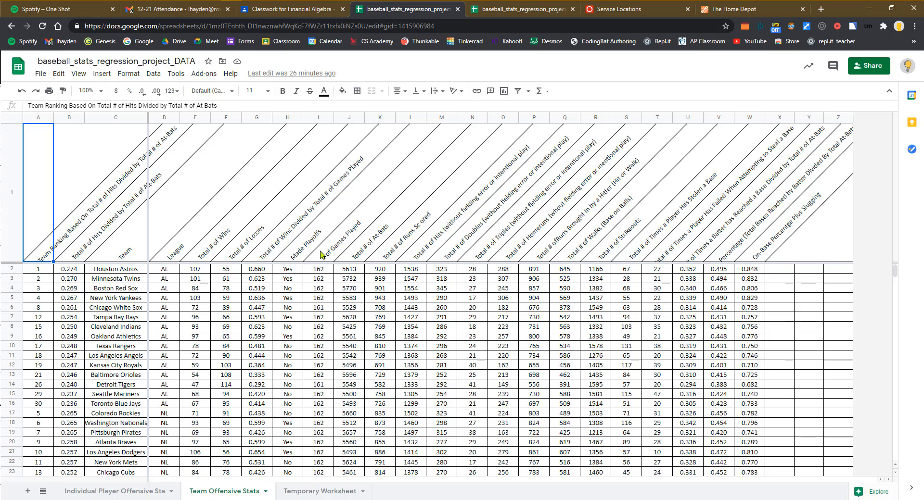
{"action": "left_click", "coordinate": [216, 118]}
{"action": "left_click", "coordinate": [191, 117]}
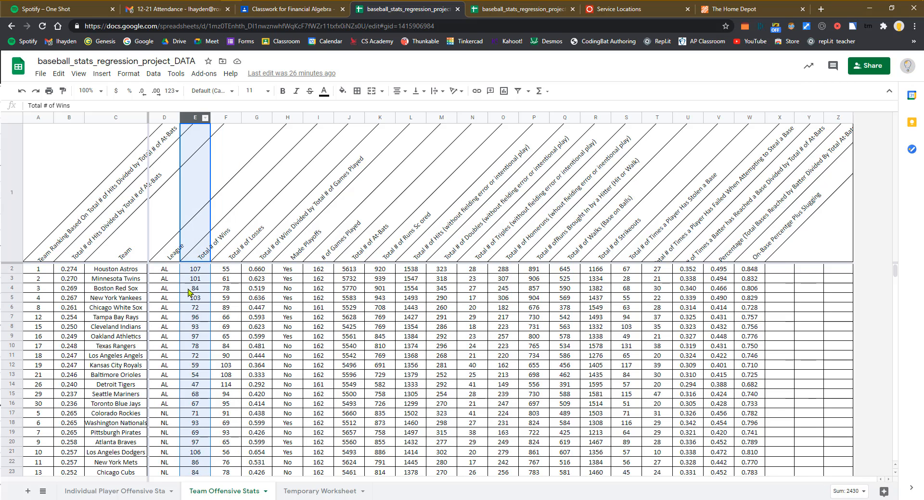
{"action": "right_click", "coordinate": [195, 119]}
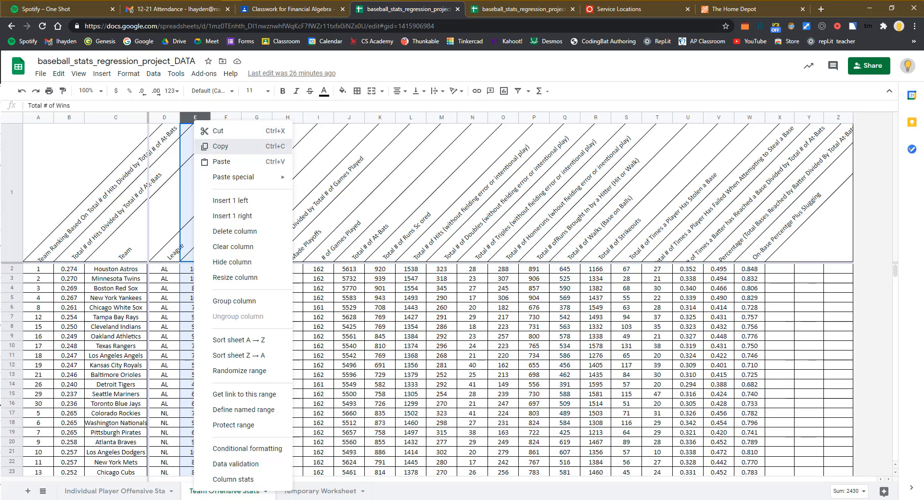
{"action": "left_click", "coordinate": [228, 153]}
{"action": "left_click", "coordinate": [327, 495]}
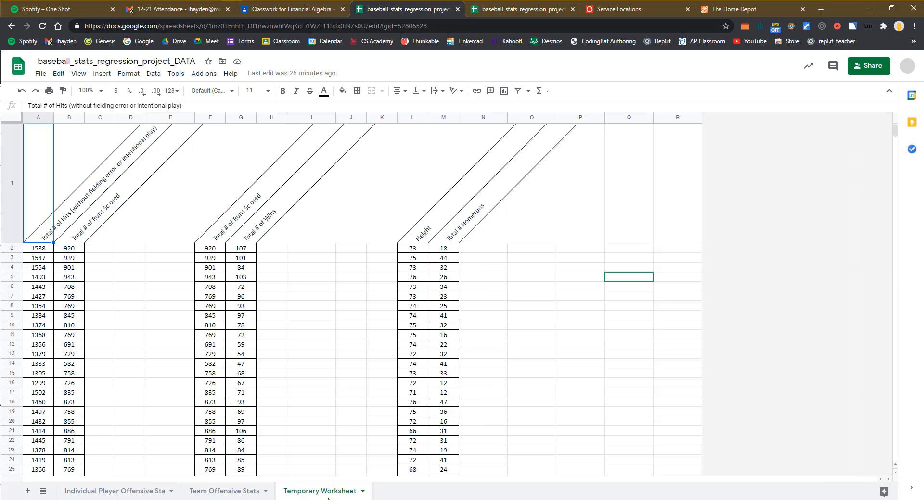
{"action": "left_click", "coordinate": [242, 118]}
{"action": "right_click", "coordinate": [243, 122]}
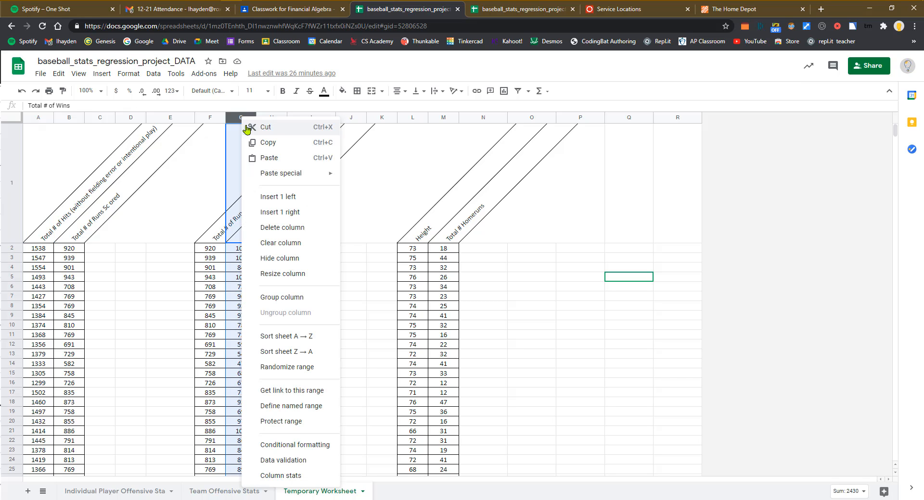
{"action": "left_click", "coordinate": [268, 158]}
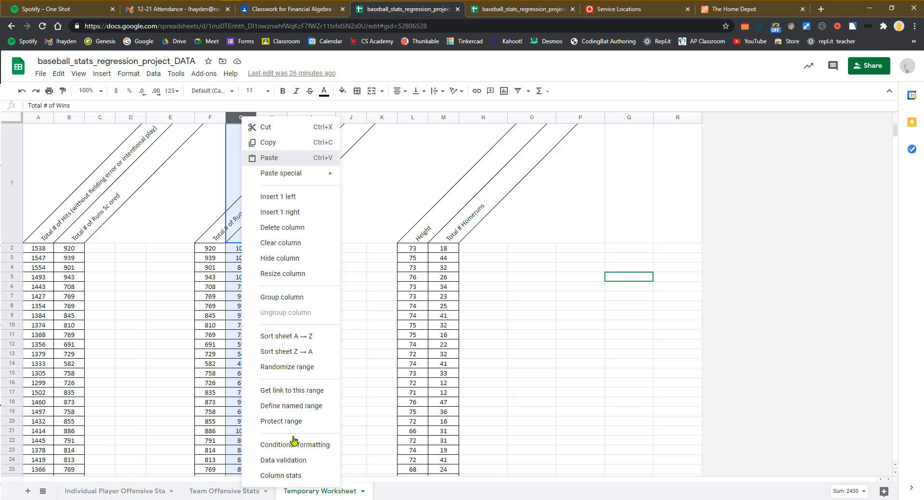
Copy the Total # of Runs Scored column from the individual player offensive stats sheet into column F of Temporary Worksheet
{"action": "left_click", "coordinate": [118, 493]}
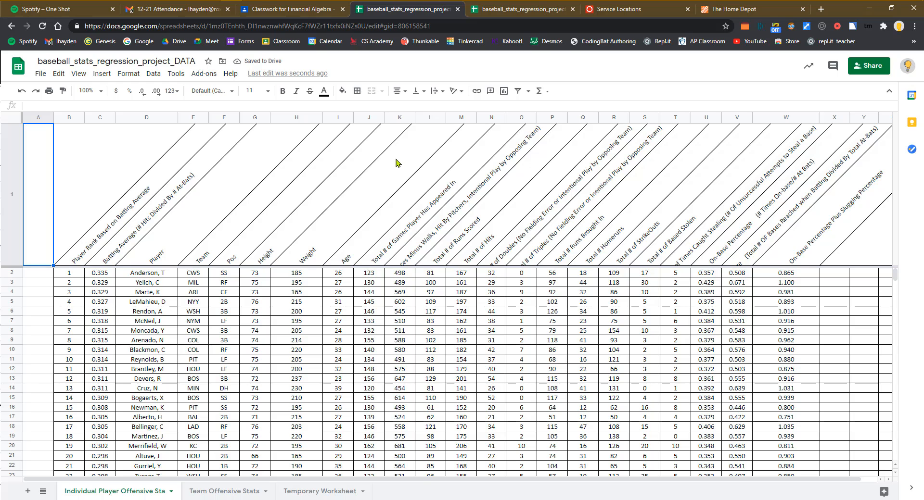
{"action": "left_click", "coordinate": [435, 120]}
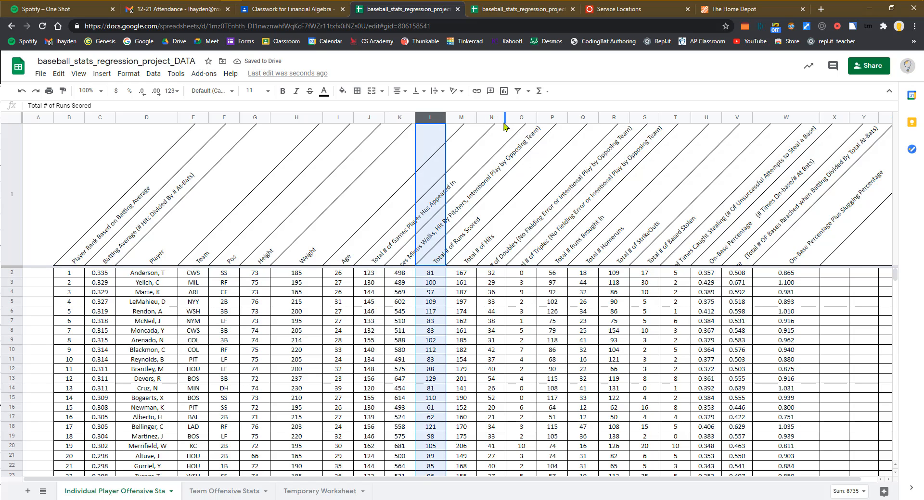
{"action": "right_click", "coordinate": [423, 120]}
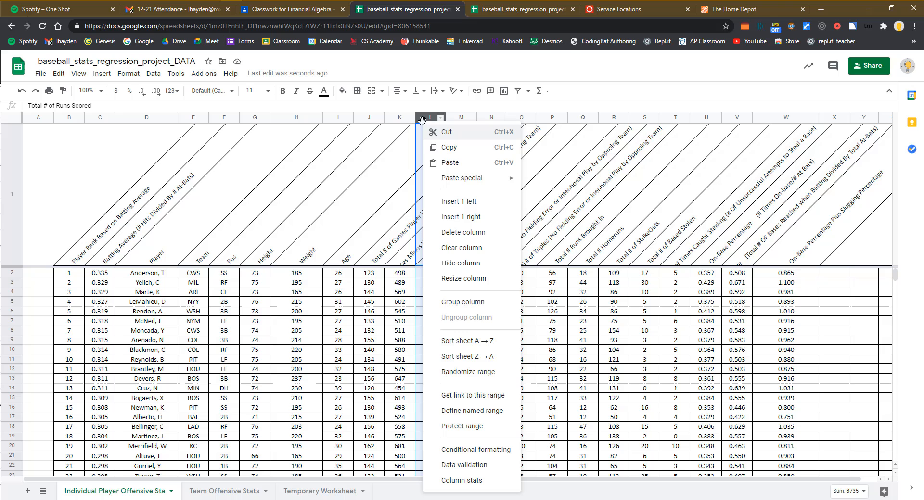
{"action": "left_click", "coordinate": [461, 149]}
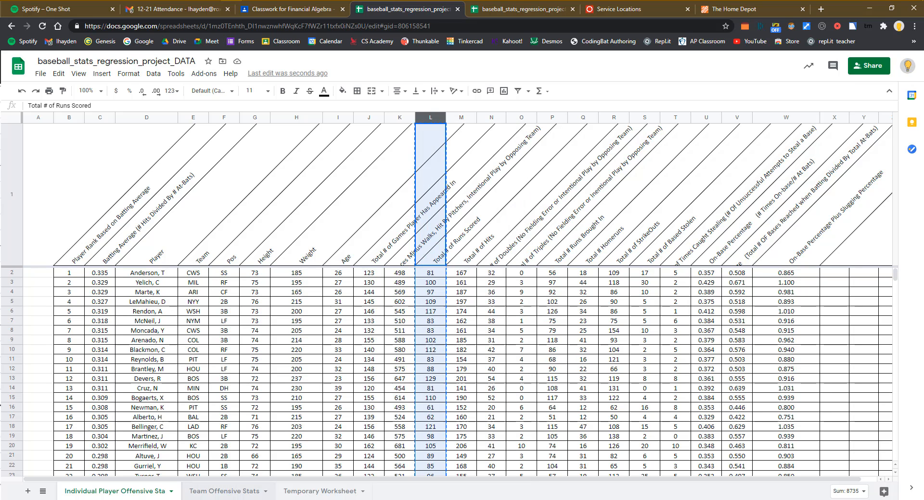
{"action": "left_click", "coordinate": [319, 495]}
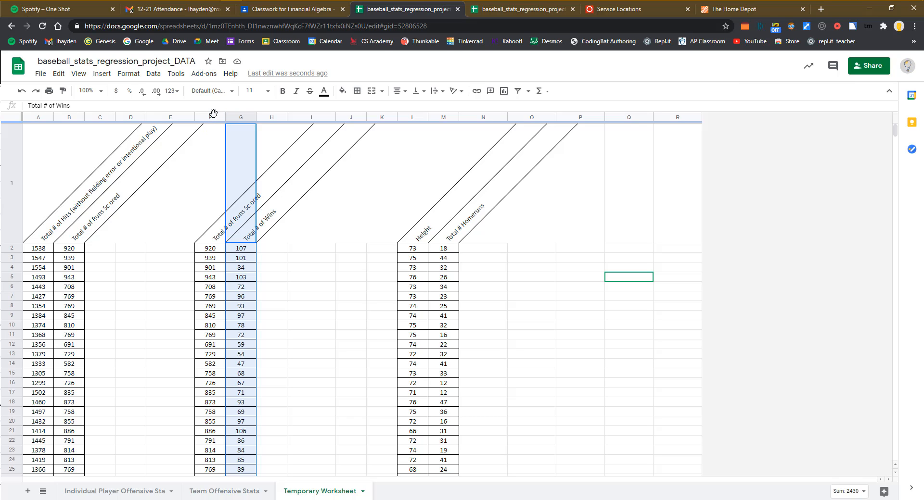
{"action": "left_click", "coordinate": [212, 118]}
{"action": "right_click", "coordinate": [209, 118]}
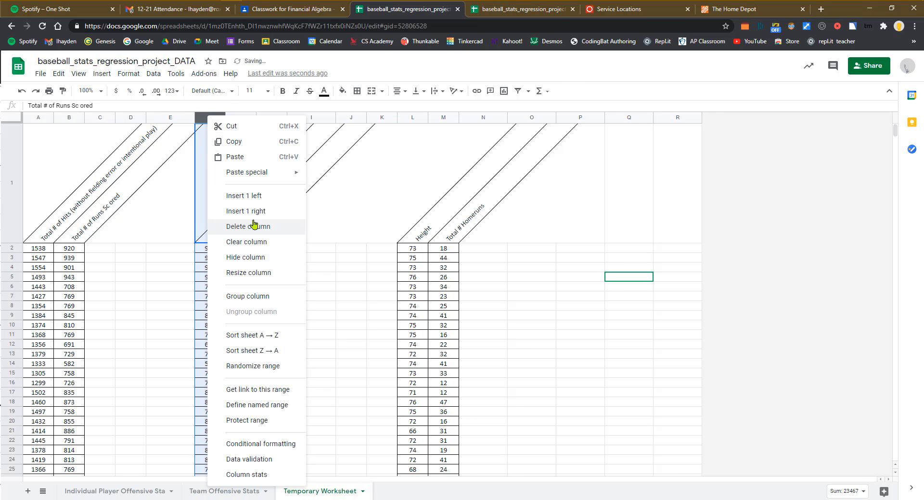
{"action": "left_click", "coordinate": [265, 157]}
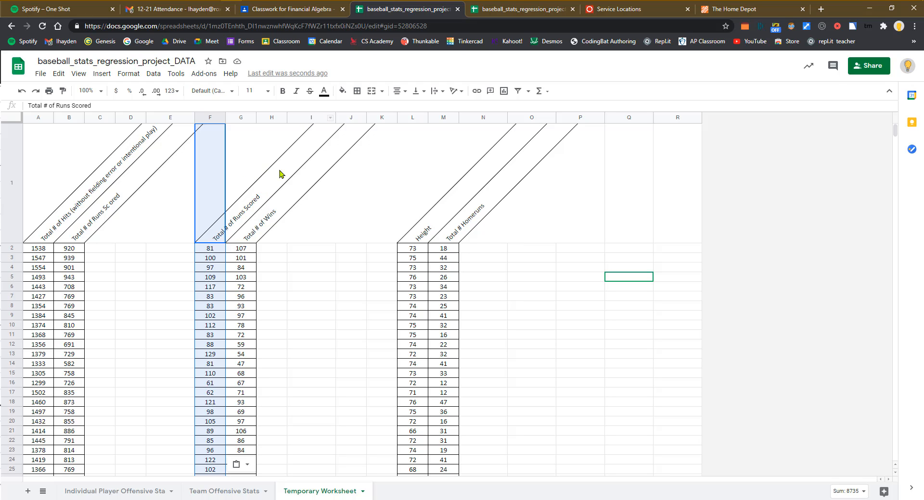
{"action": "left_click", "coordinate": [288, 278]}
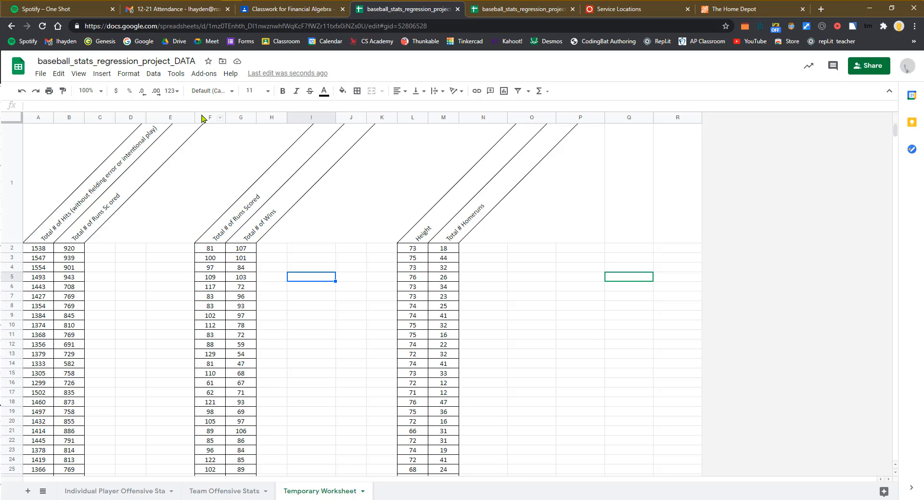
Copy columns F and G of Temporary Worksheet together, with the runs scored and wins data
{"action": "left_click", "coordinate": [210, 121]}
{"action": "left_click_drag", "start_coordinate": [210, 124], "coordinate": [234, 119]}
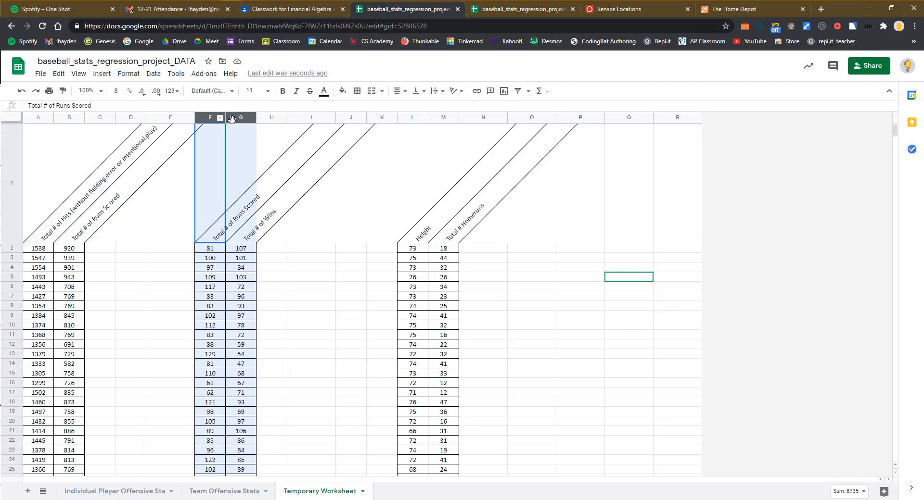
{"action": "right_click", "coordinate": [236, 119]}
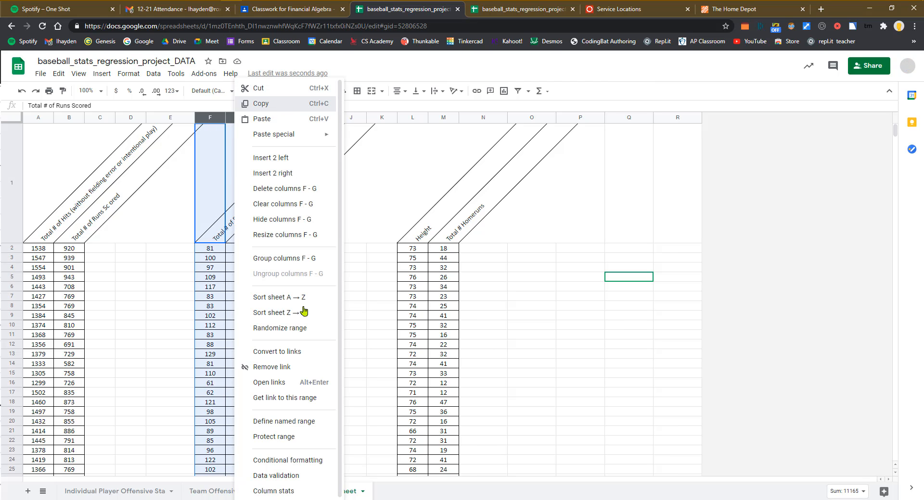
{"action": "key", "text": "ctrl+c"}
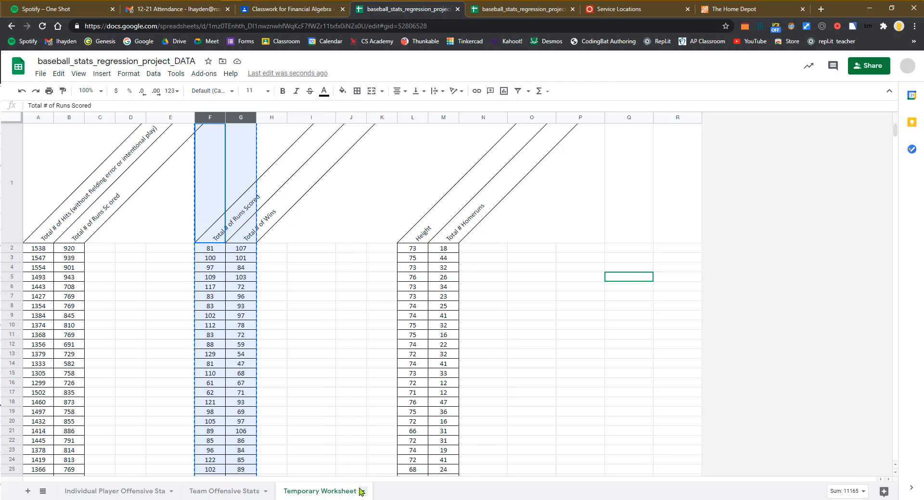
{"action": "left_click", "coordinate": [208, 117]}
{"action": "key", "text": "ctrl+c"}
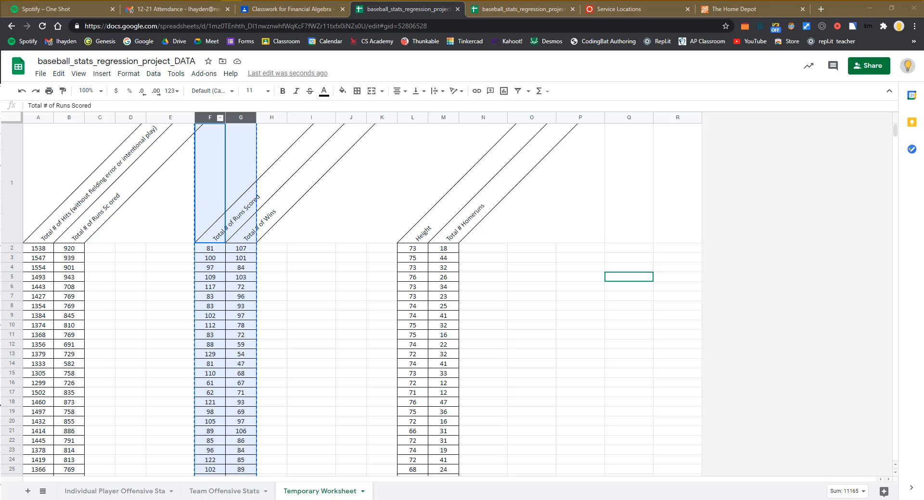
Switch to the Desmos graphing calculator, paste the copied columns as a table in the first expression, and look over its rows
{"action": "left_click_drag", "start_coordinate": [556, 135], "coordinate": [577, 67]}
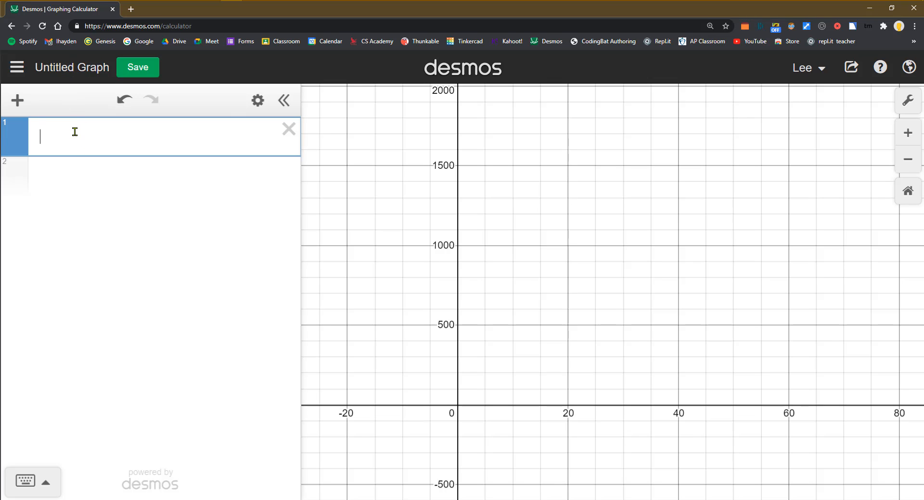
{"action": "key", "text": "ctrl+v"}
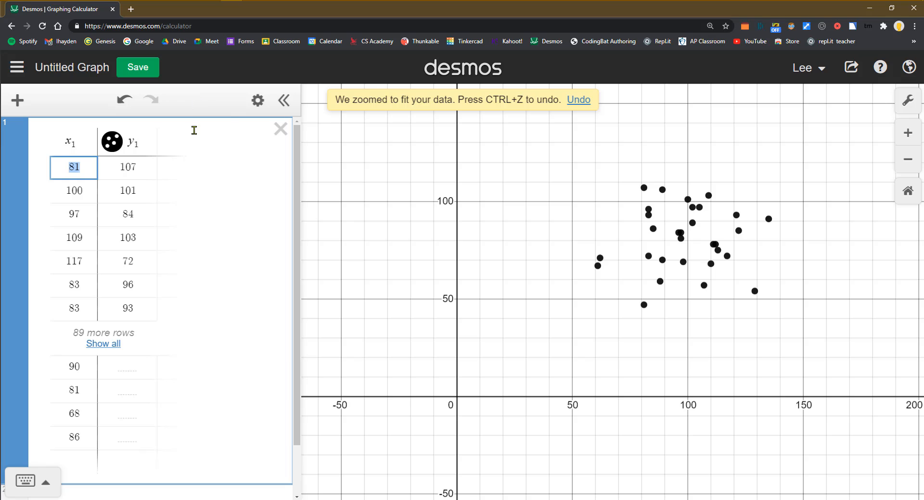
{"action": "scroll", "coordinate": [202, 299], "scroll_direction": "down", "scroll_amount": 2}
{"action": "scroll", "coordinate": [202, 299], "scroll_direction": "up", "scroll_amount": 2}
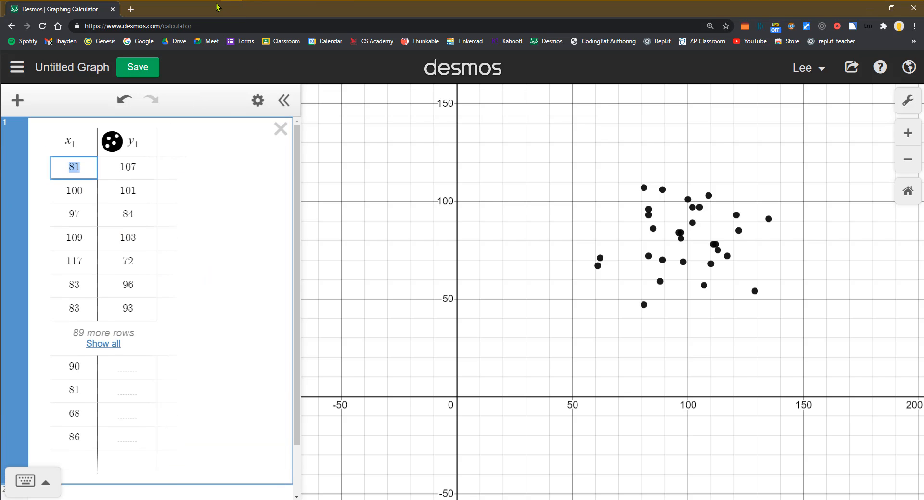
Switch back to the baseball data spreadsheet and copy the team runs scored column K from the Team Offensive Stats sheet
{"action": "mouse_move", "coordinate": [233, 1]}
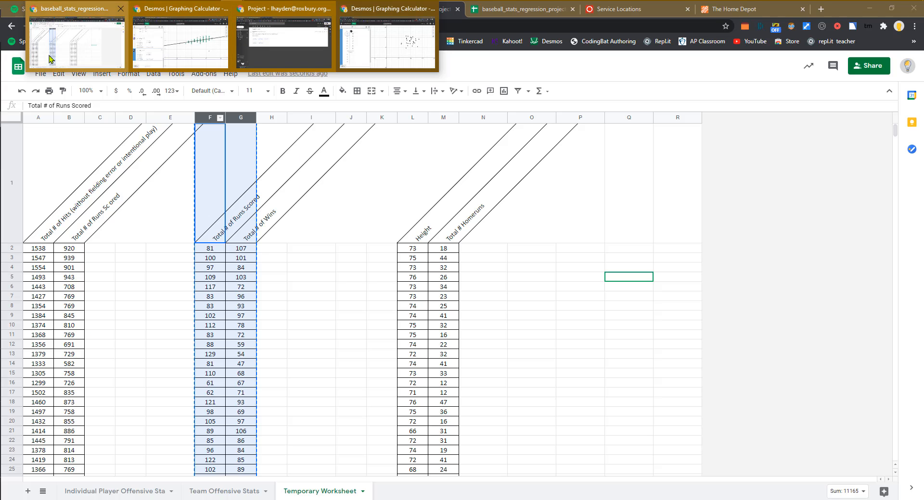
{"action": "left_click", "coordinate": [50, 58]}
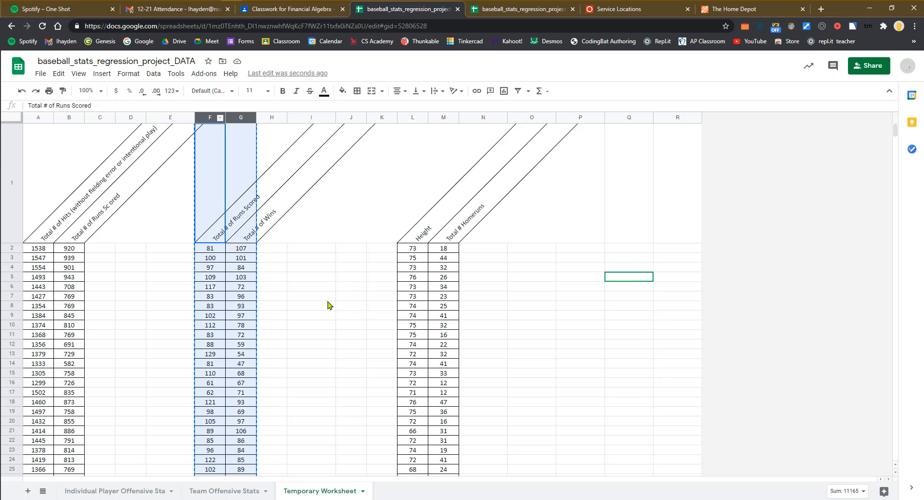
{"action": "scroll", "coordinate": [291, 340], "scroll_direction": "down", "scroll_amount": 5}
{"action": "scroll", "coordinate": [291, 340], "scroll_direction": "up", "scroll_amount": 5}
{"action": "left_click", "coordinate": [229, 496]}
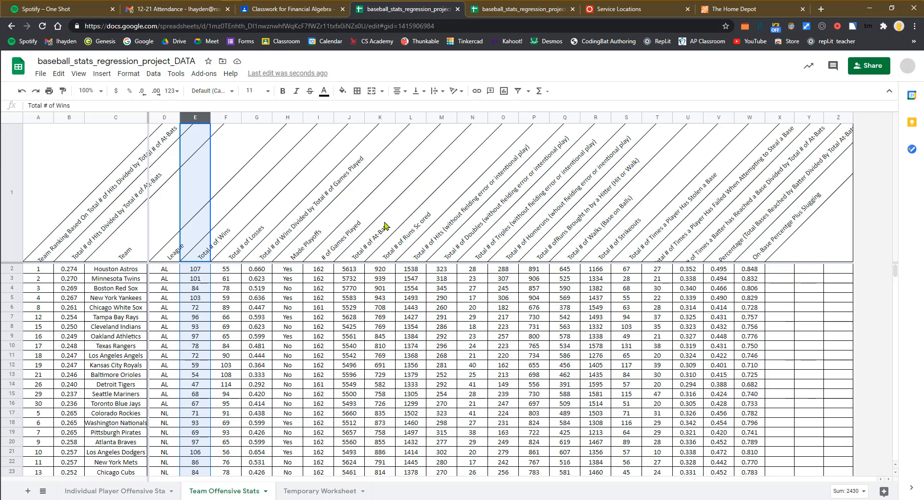
{"action": "left_click", "coordinate": [378, 118]}
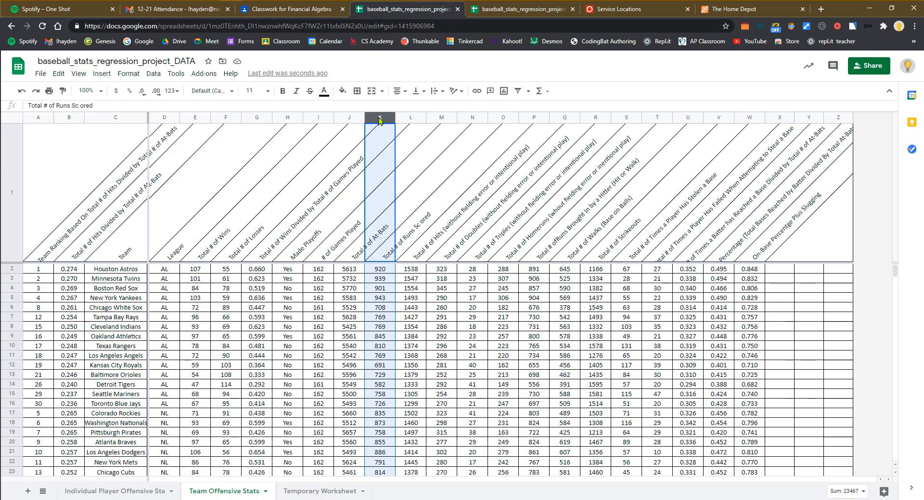
{"action": "right_click", "coordinate": [377, 115]}
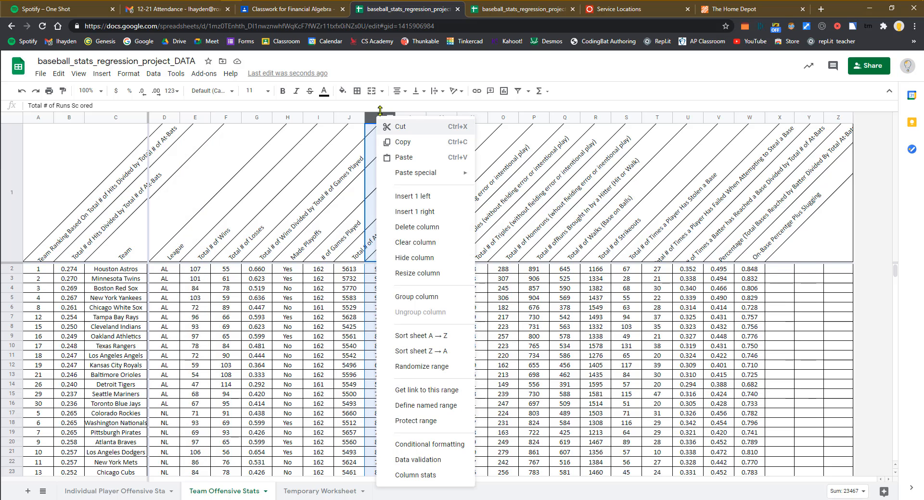
{"action": "left_click", "coordinate": [401, 143]}
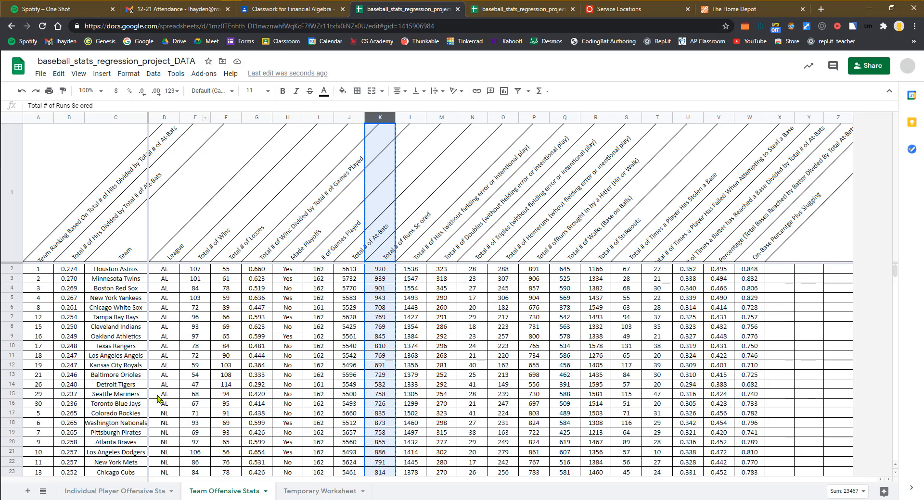
Paste the copied team runs scored column over columns F and G of Temporary Worksheet
{"action": "left_click", "coordinate": [289, 493]}
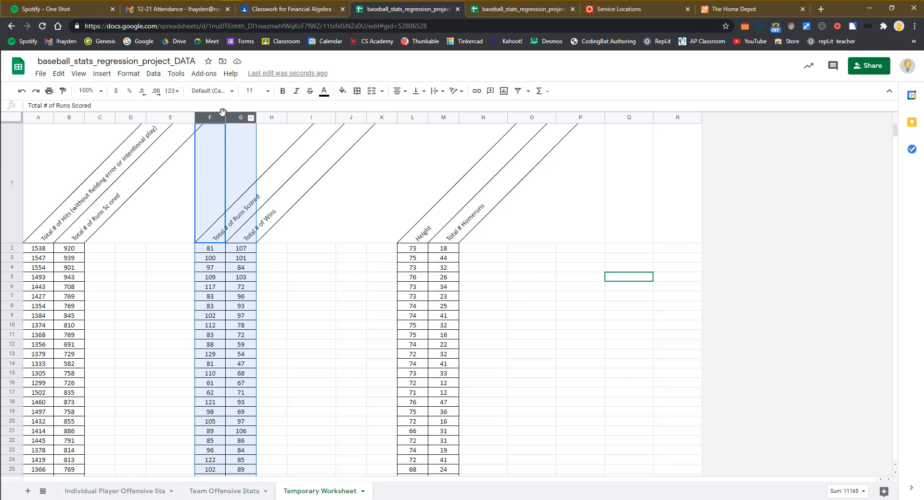
{"action": "scroll", "coordinate": [251, 378], "scroll_direction": "down", "scroll_amount": 1}
{"action": "scroll", "coordinate": [250, 379], "scroll_direction": "down", "scroll_amount": 5}
{"action": "scroll", "coordinate": [250, 379], "scroll_direction": "up", "scroll_amount": 8}
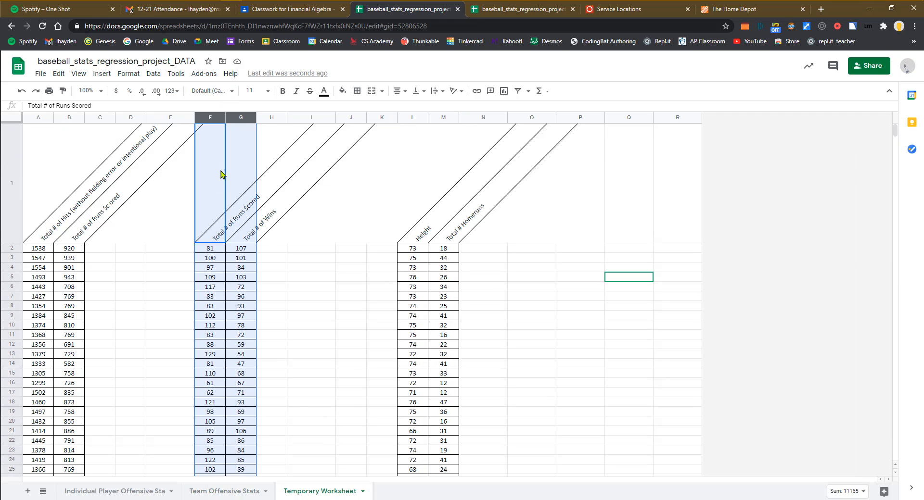
{"action": "right_click", "coordinate": [205, 120]}
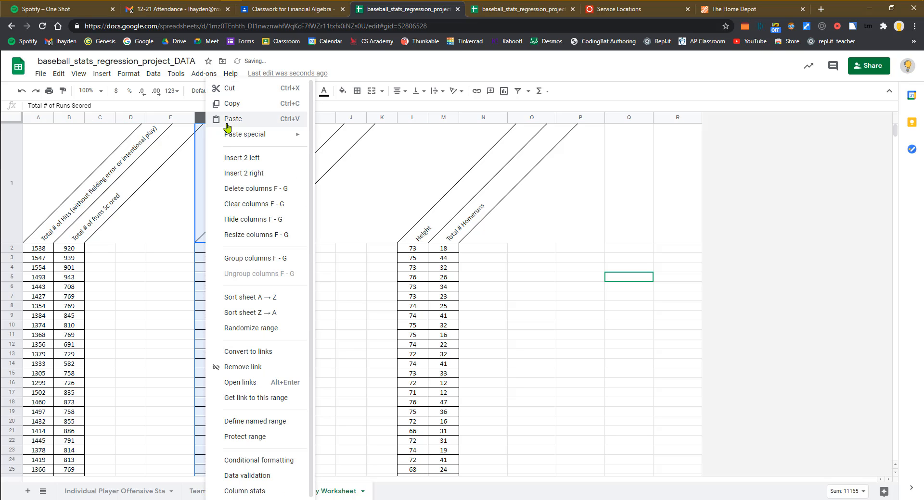
{"action": "left_click", "coordinate": [232, 120]}
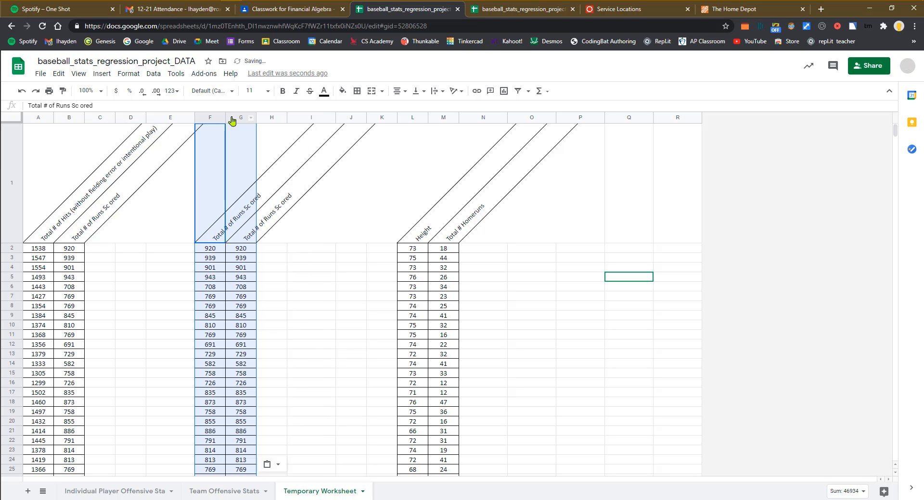
{"action": "scroll", "coordinate": [263, 289], "scroll_direction": "down", "scroll_amount": 3}
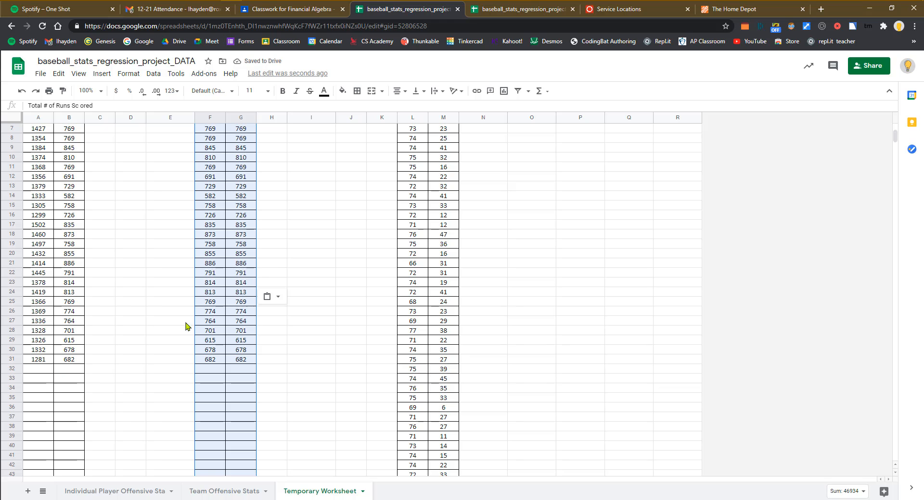
{"action": "scroll", "coordinate": [315, 349], "scroll_direction": "up", "scroll_amount": 3}
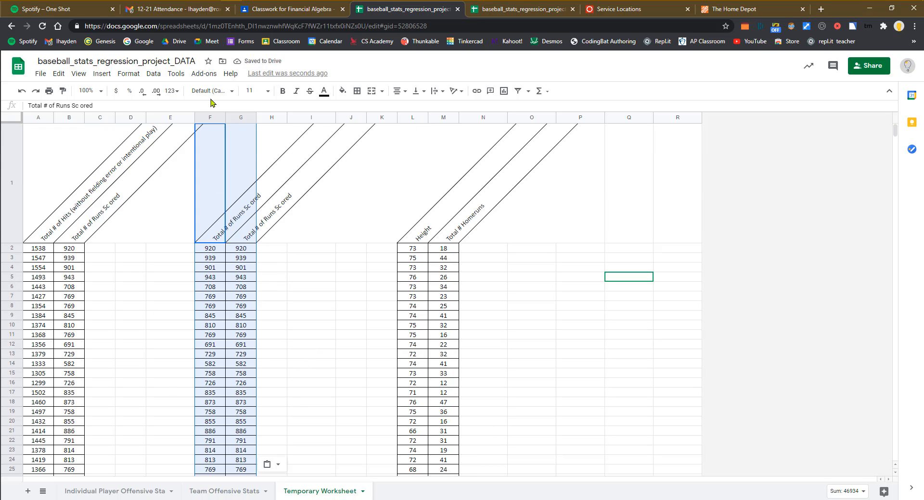
Copy columns F and G of Temporary Worksheet, both holding the team runs scored data
{"action": "left_click_drag", "start_coordinate": [202, 119], "coordinate": [236, 118]}
{"action": "right_click", "coordinate": [237, 117]}
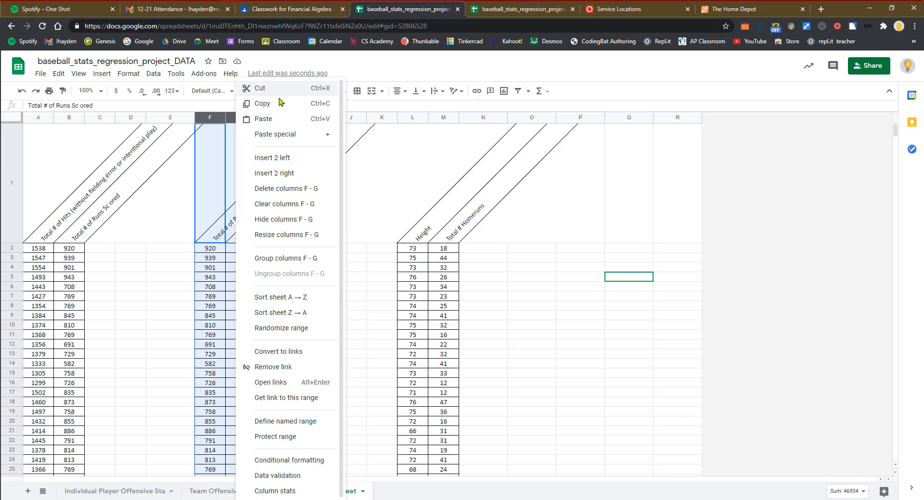
{"action": "left_click", "coordinate": [265, 105]}
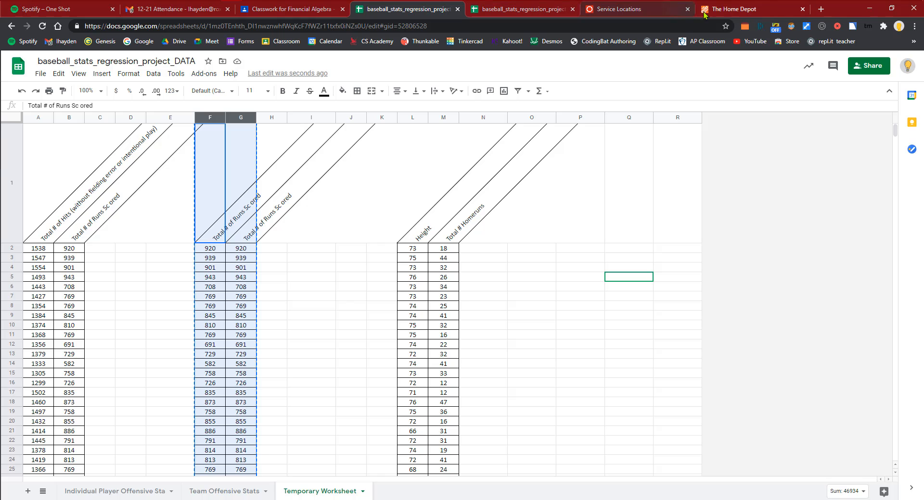
Switch to Desmos, delete the existing table and paste the copied runs scored columns as a new table in the first expression
{"action": "key", "text": "alt+Tab"}
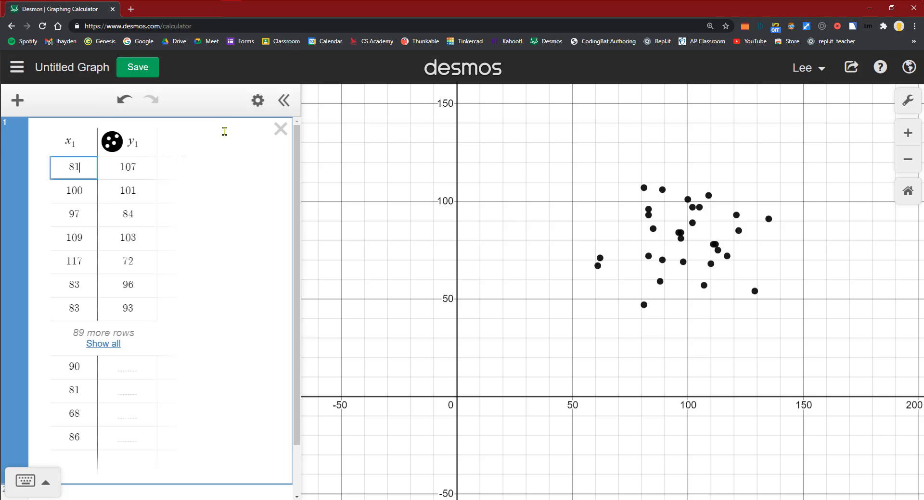
{"action": "left_click", "coordinate": [280, 129]}
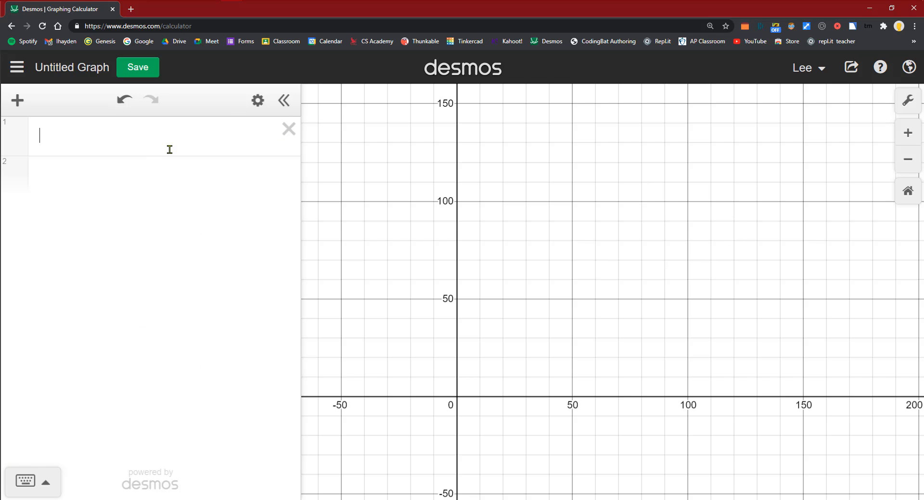
{"action": "left_click", "coordinate": [68, 138]}
{"action": "right_click", "coordinate": [68, 138]}
{"action": "left_click", "coordinate": [66, 140]}
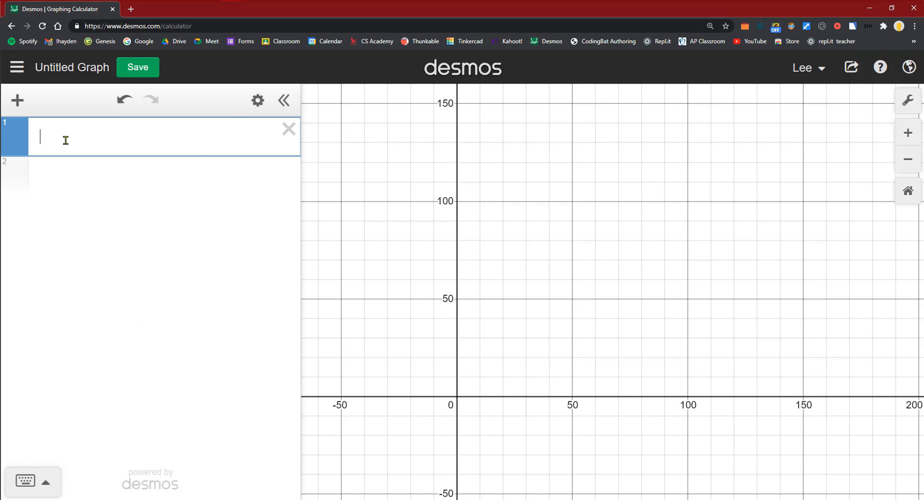
{"action": "key", "text": "ctrl+v"}
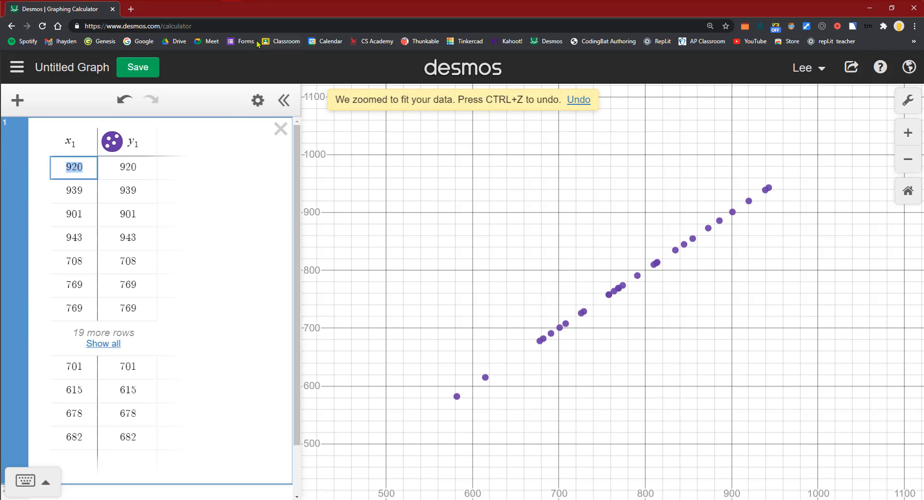
Switch back to the baseball spreadsheet, insert two columns to the right of column G, and delete the duplicate runs scored column G
{"action": "left_click", "coordinate": [245, 0]}
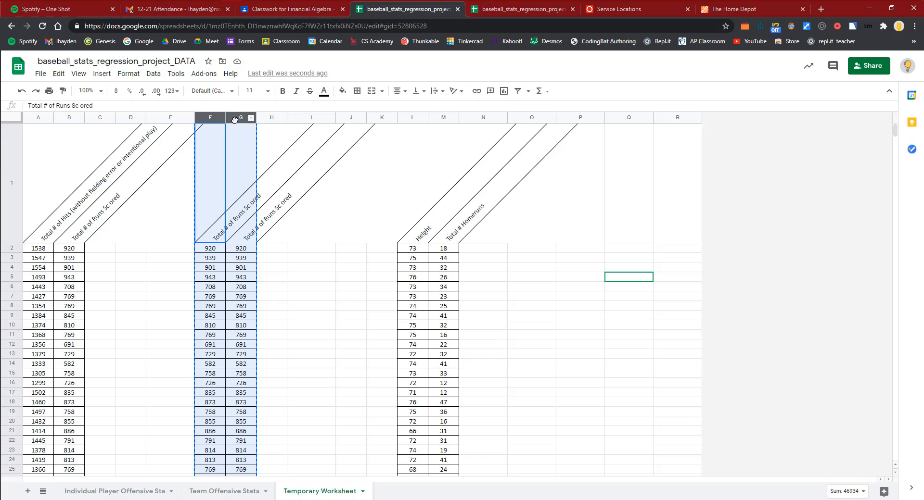
{"action": "right_click", "coordinate": [236, 119]}
{"action": "left_click", "coordinate": [273, 173]}
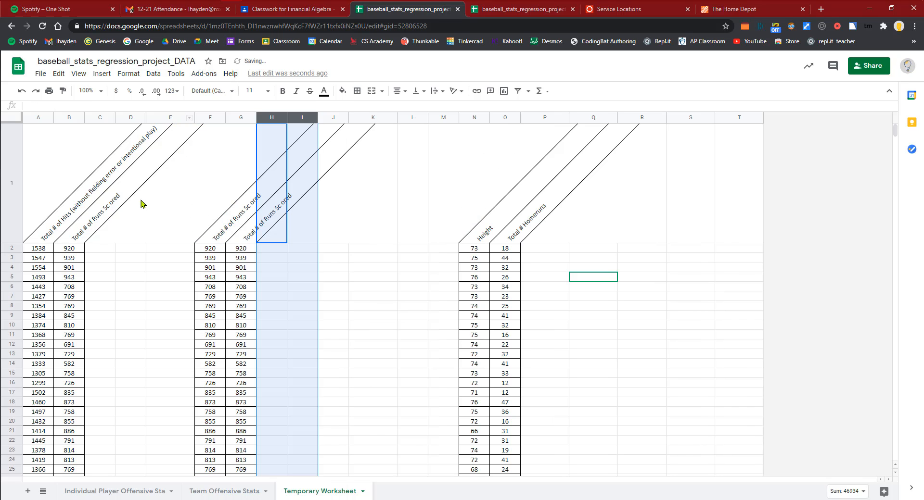
{"action": "left_click", "coordinate": [140, 202]}
{"action": "left_click", "coordinate": [234, 118]}
{"action": "right_click", "coordinate": [234, 118]}
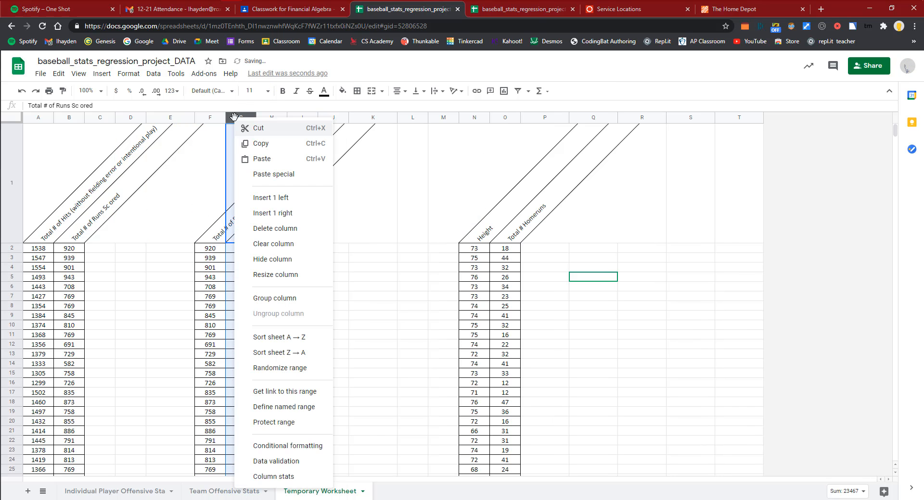
{"action": "left_click", "coordinate": [295, 229]}
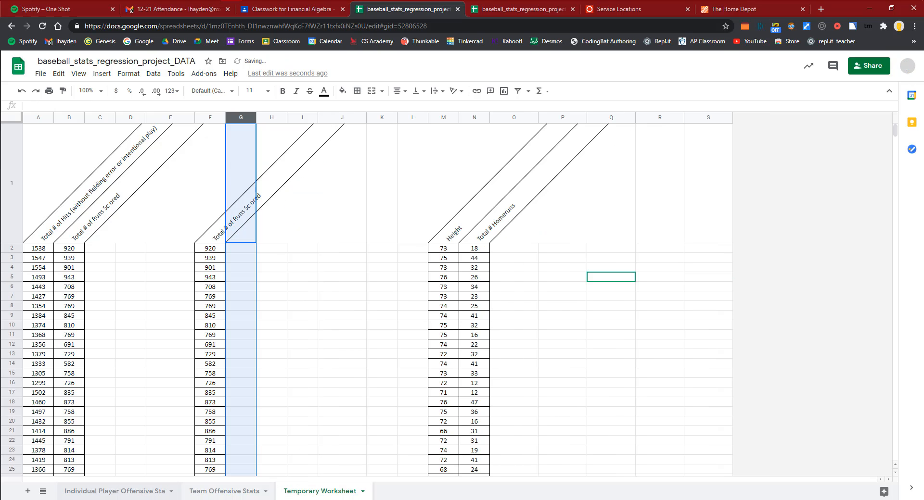
Copy the Total # of Wins column E from the Team Offensive Stats sheet into column G of Temporary Worksheet
{"action": "left_click", "coordinate": [228, 496]}
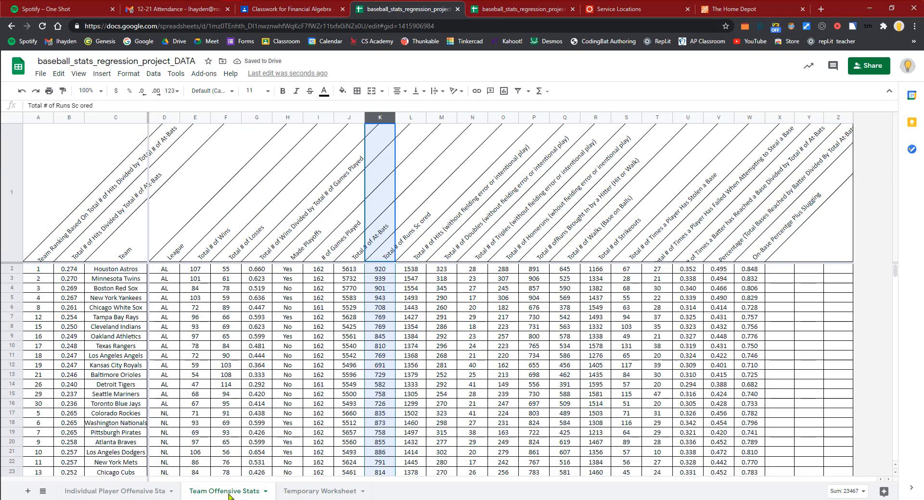
{"action": "left_click", "coordinate": [198, 117]}
{"action": "right_click", "coordinate": [199, 117]}
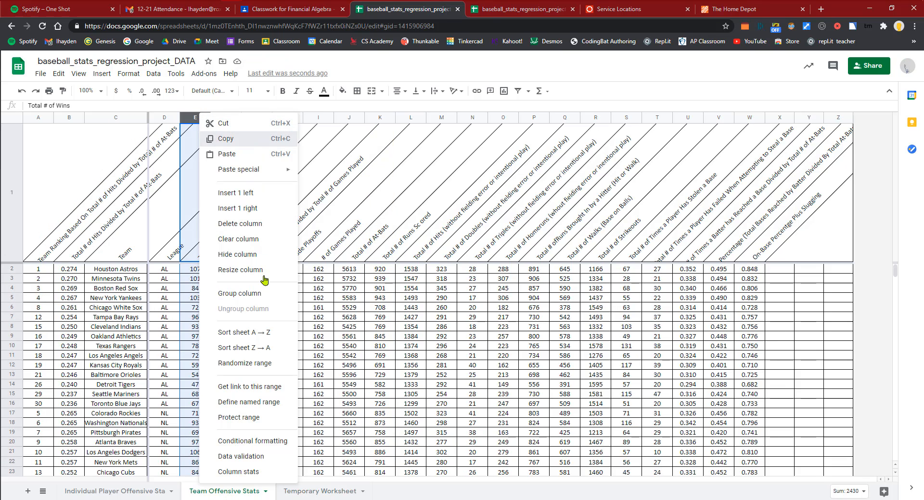
{"action": "key", "text": "ctrl+c"}
{"action": "left_click", "coordinate": [299, 494]}
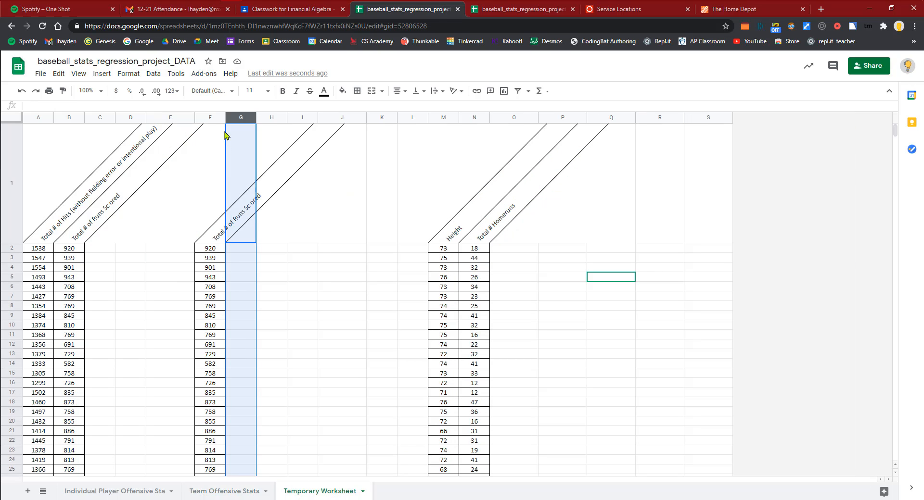
{"action": "right_click", "coordinate": [233, 120]}
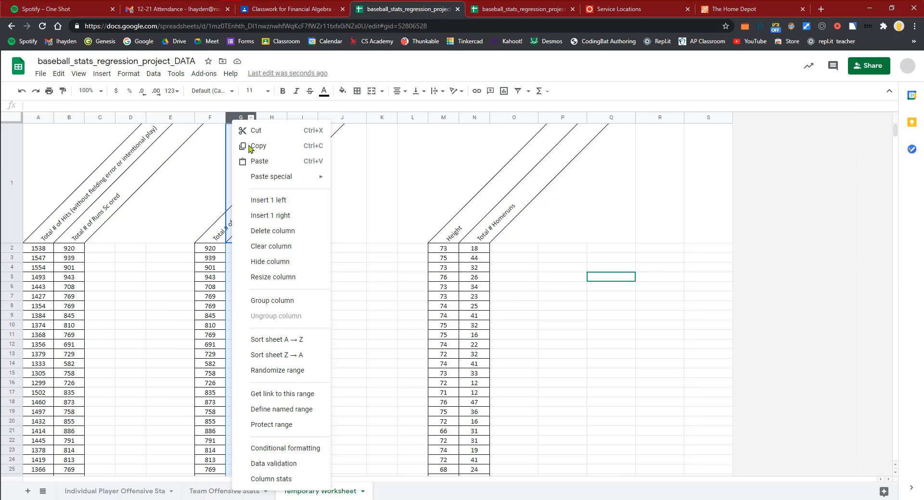
{"action": "left_click", "coordinate": [260, 162]}
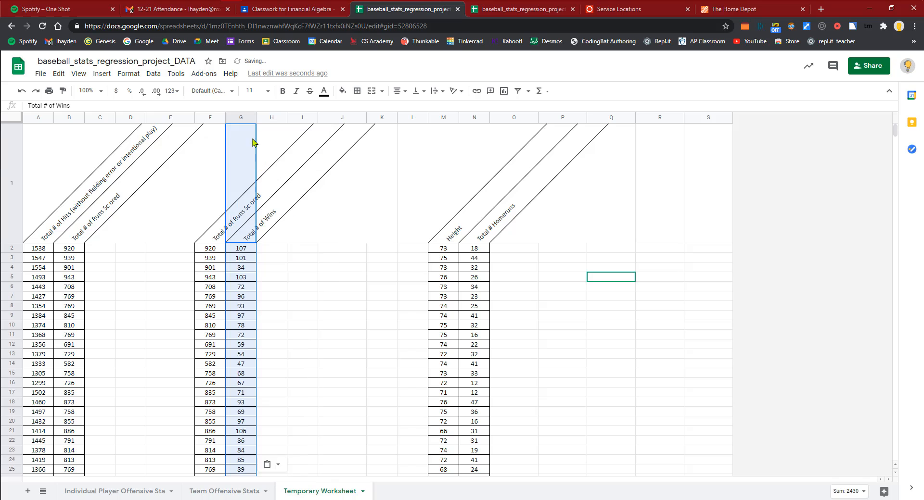
Copy columns F and G of Temporary Worksheet together, with the team runs scored and wins data
{"action": "left_click", "coordinate": [205, 119]}
{"action": "left_click", "coordinate": [233, 118], "text": "shift"}
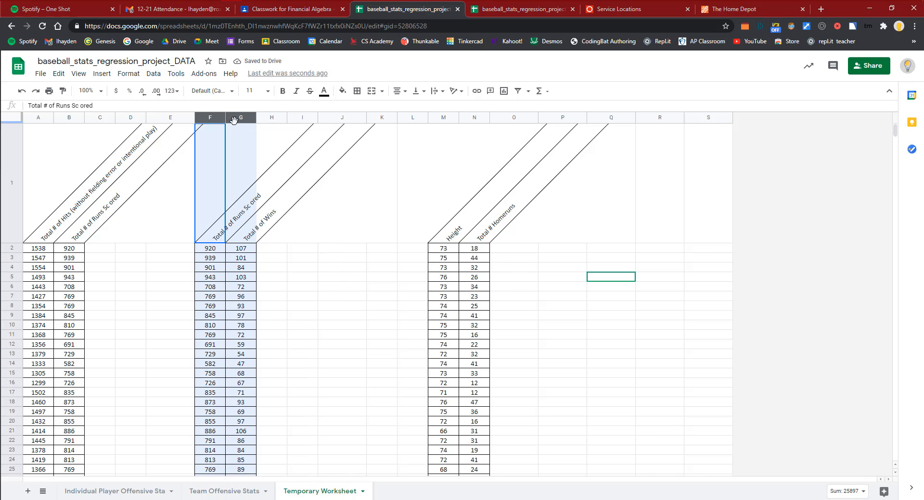
{"action": "right_click", "coordinate": [234, 119]}
{"action": "left_click", "coordinate": [260, 103]}
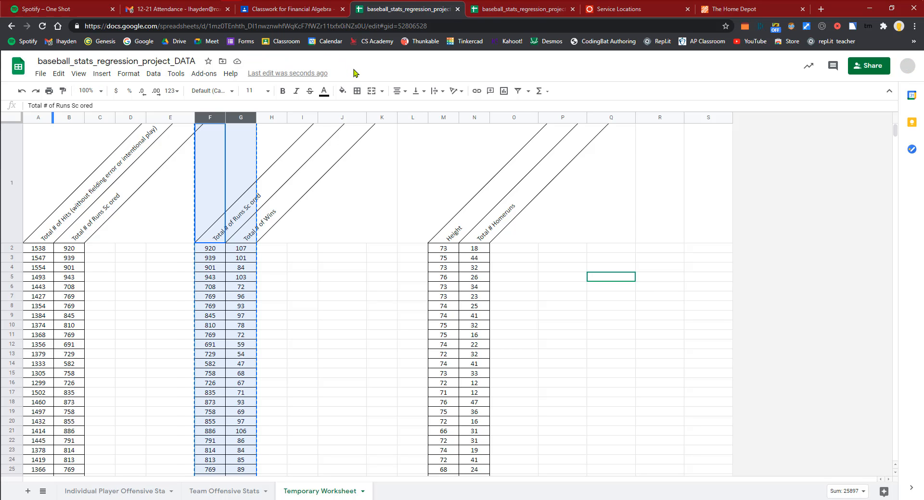
Switch to Desmos and replace the existing table with a new one pasted from the copied team runs and wins columns
{"action": "key", "text": "alt+Tab"}
{"action": "key", "text": "ctrl+v"}
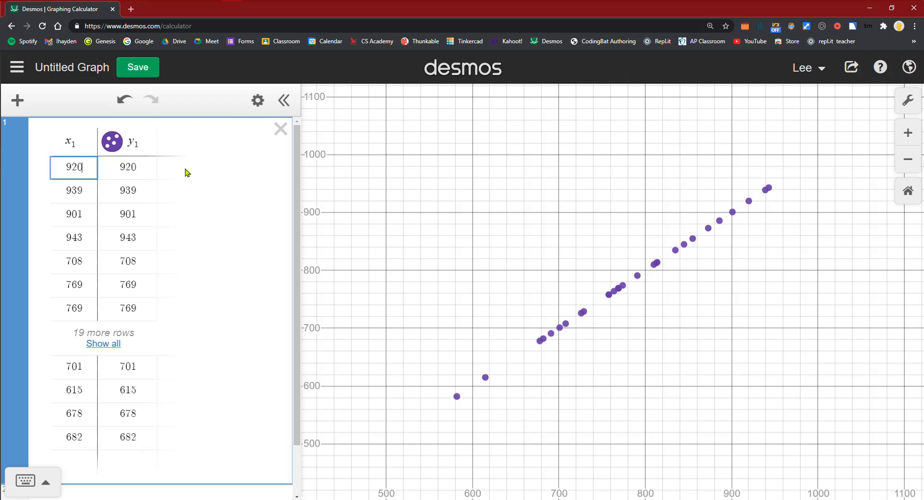
{"action": "left_click", "coordinate": [281, 129]}
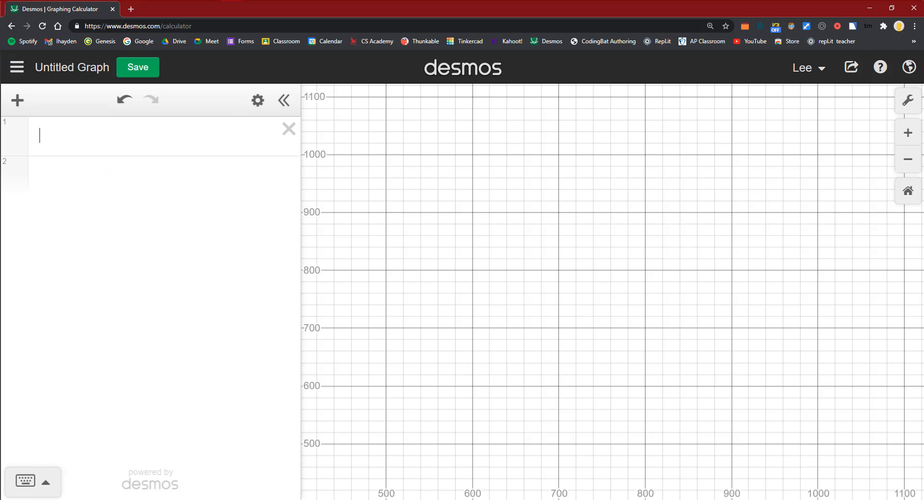
{"action": "right_click", "coordinate": [49, 141]}
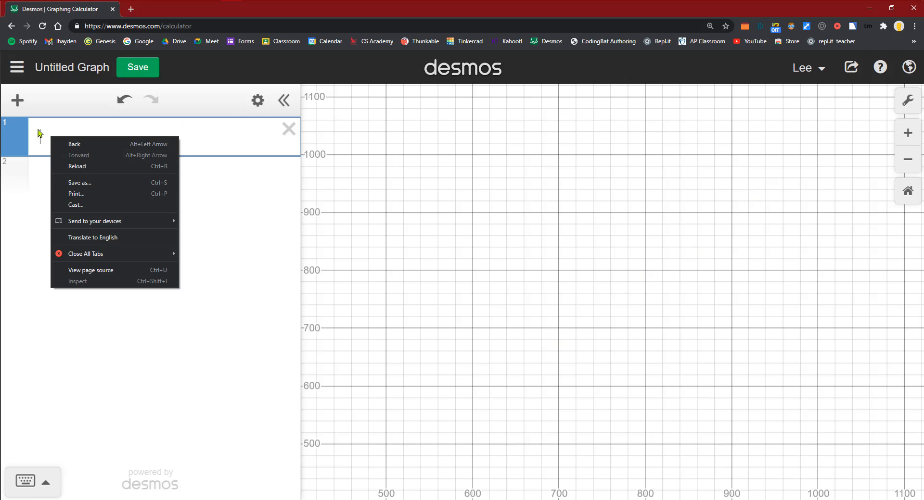
{"action": "left_click", "coordinate": [21, 128]}
{"action": "key", "text": "ctrl+v"}
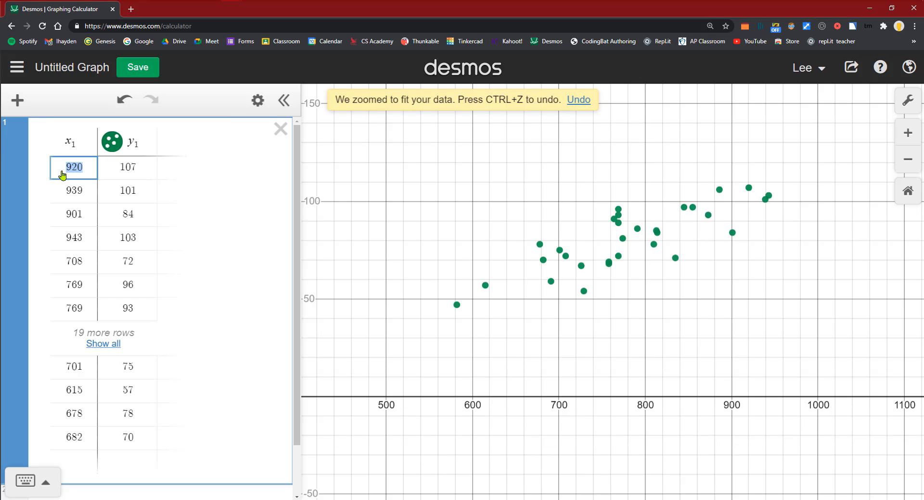
Fit a linear regression to the table data by entering y1 ~ mx1 + b in a new expression below the table
{"action": "scroll", "coordinate": [138, 395], "scroll_direction": "down", "scroll_amount": 2}
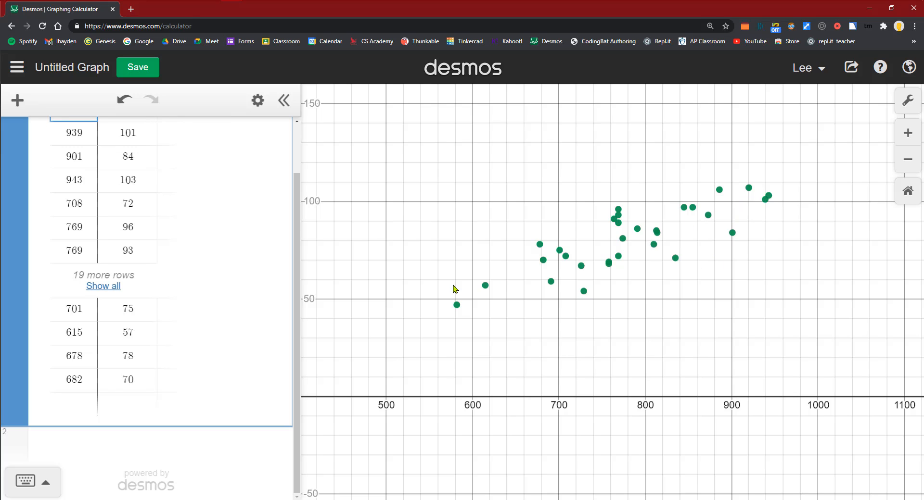
{"action": "left_click", "coordinate": [100, 438]}
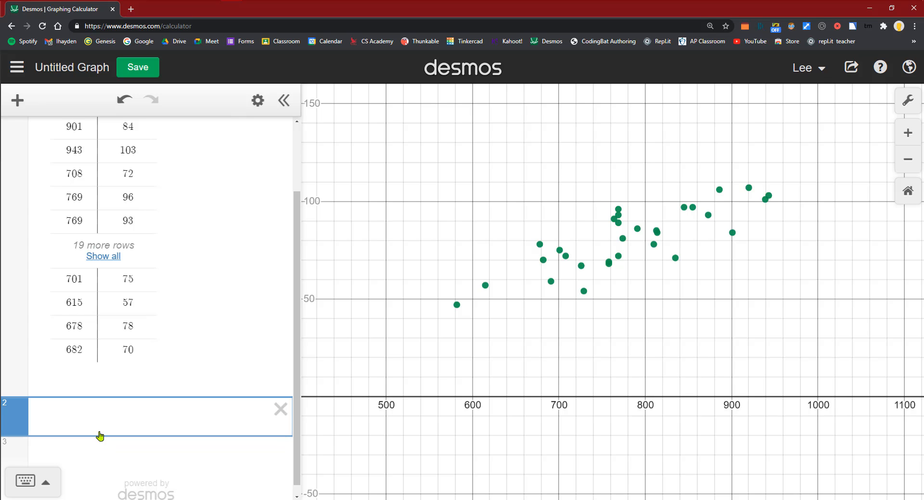
{"action": "scroll", "coordinate": [395, 367], "scroll_direction": "up", "scroll_amount": 3}
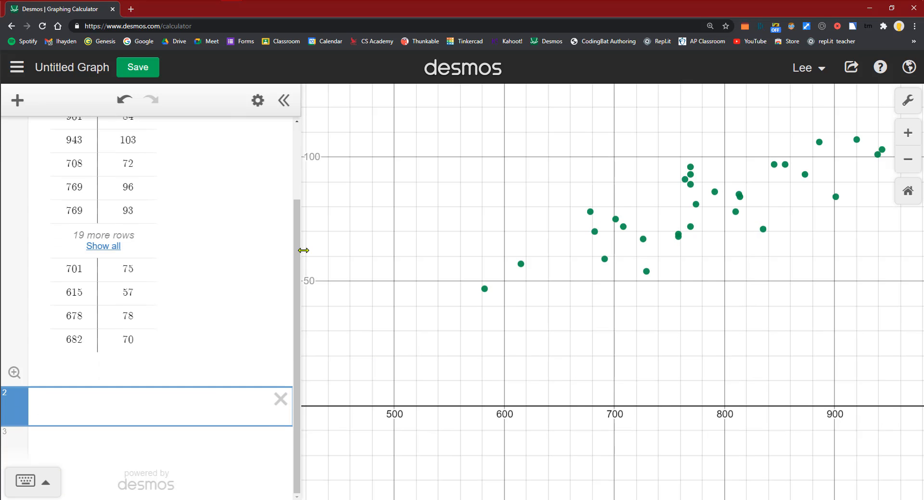
{"action": "left_click_drag", "start_coordinate": [296, 239], "coordinate": [296, 197]}
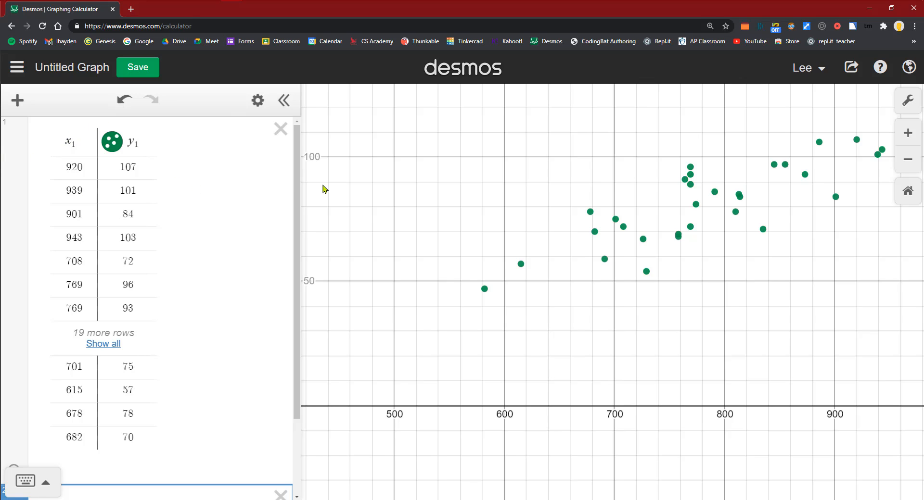
{"action": "scroll", "coordinate": [289, 262], "scroll_direction": "down", "scroll_amount": 3}
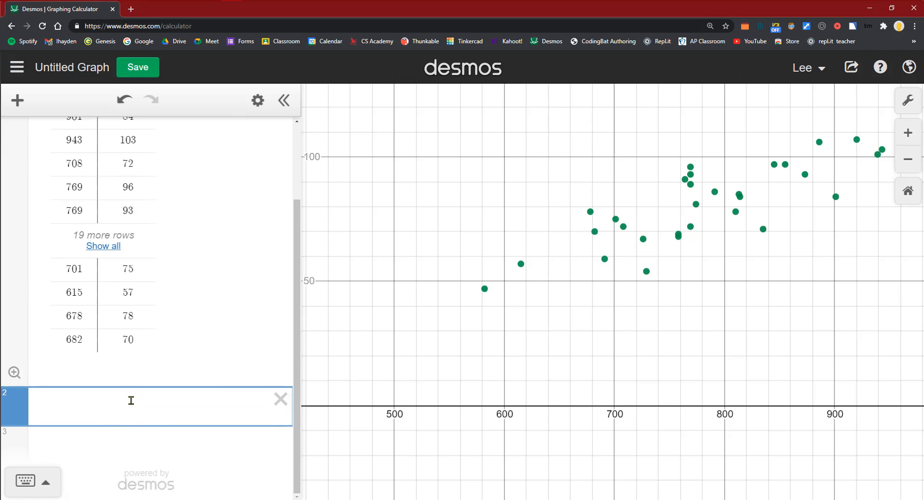
{"action": "type", "text": "y1"}
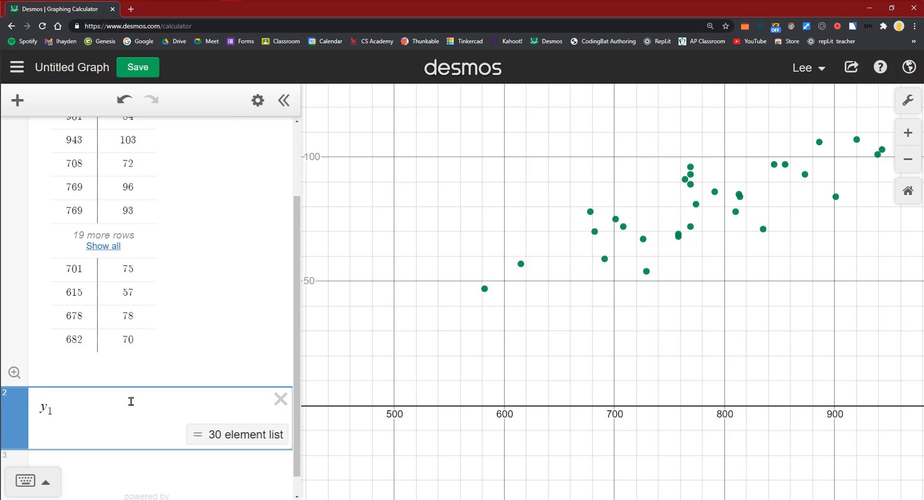
{"action": "type", "text": "~"}
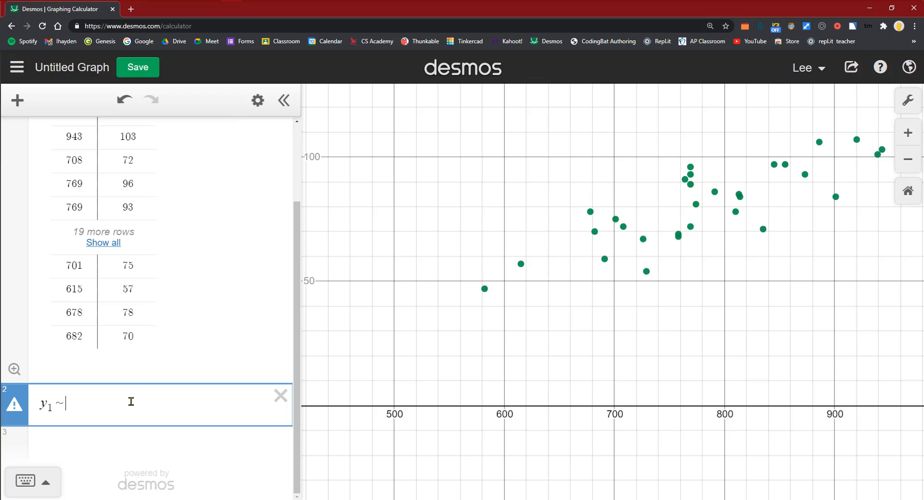
{"action": "type", "text": "mx"}
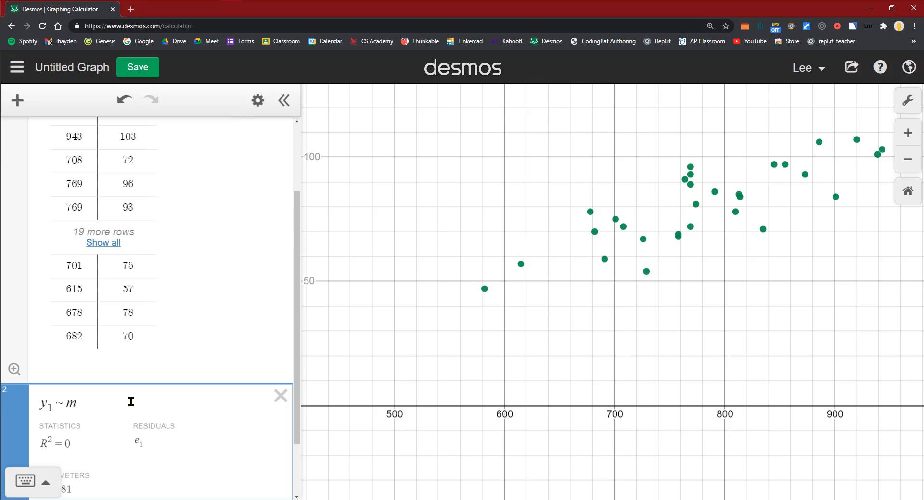
{"action": "type", "text": "1+b"}
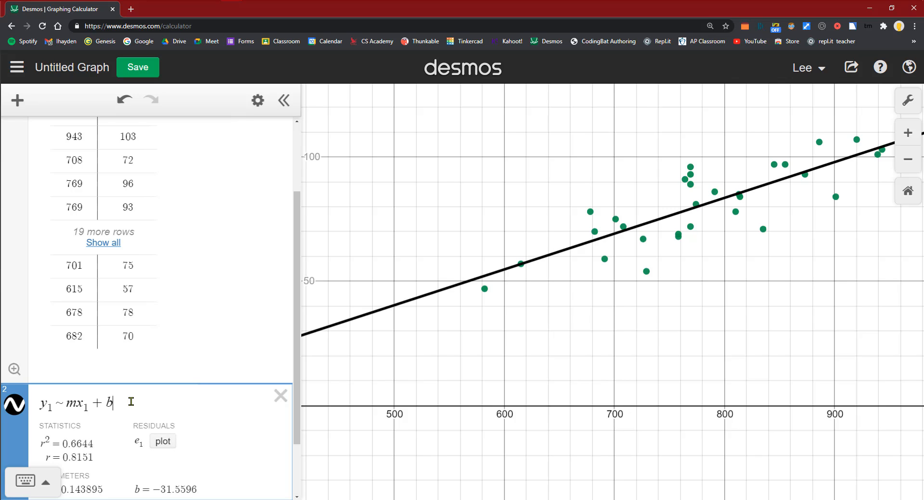
{"action": "key", "text": "Return"}
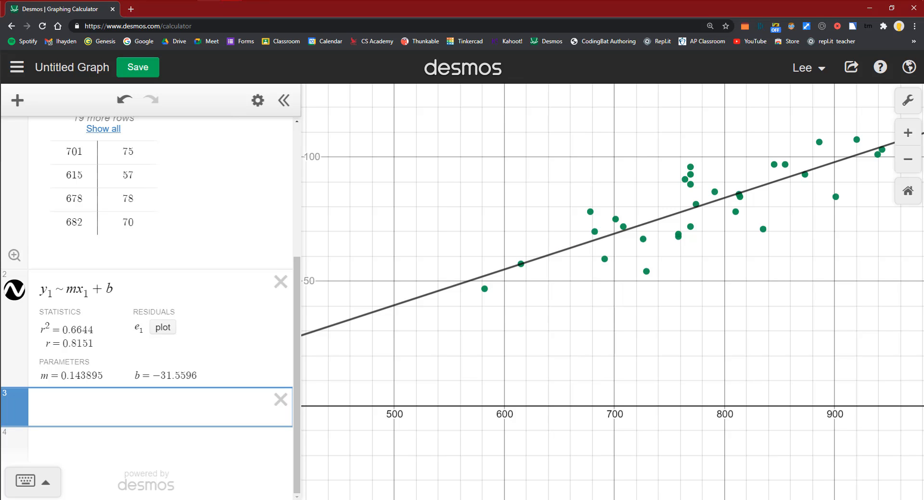
Switch back to the baseball spreadsheet and move the Total # of Hits column A to the right of the adjacent runs scored column
{"action": "mouse_move", "coordinate": [221, 9]}
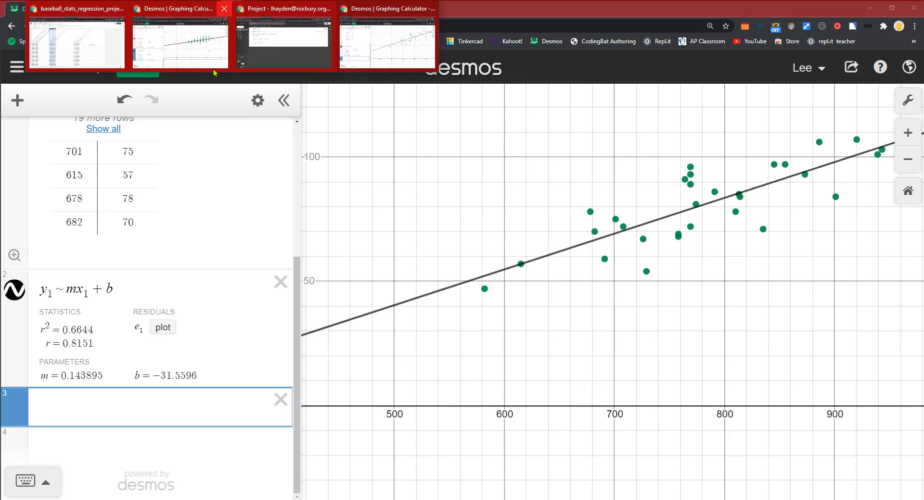
{"action": "left_click", "coordinate": [97, 57]}
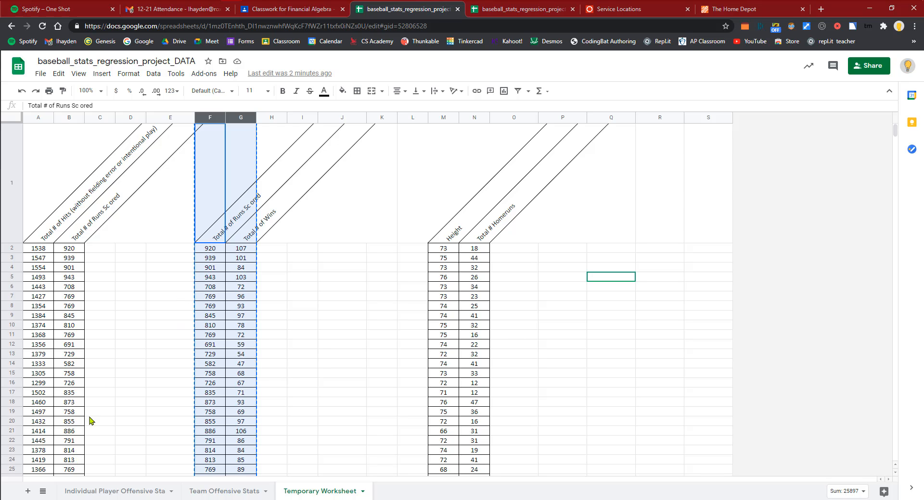
{"action": "scroll", "coordinate": [105, 332], "scroll_direction": "down", "scroll_amount": 5}
{"action": "left_click_drag", "start_coordinate": [70, 359], "coordinate": [50, 132]}
{"action": "scroll", "coordinate": [118, 256], "scroll_direction": "up", "scroll_amount": 5}
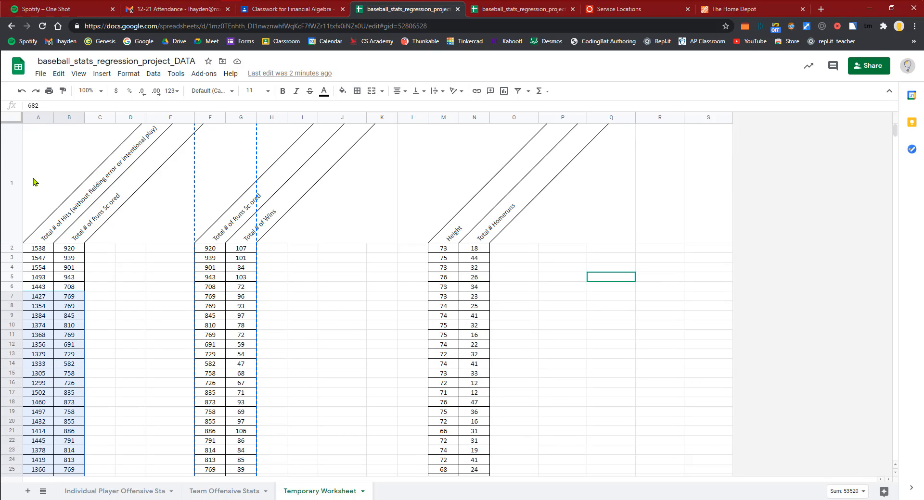
{"action": "left_click_drag", "start_coordinate": [34, 182], "coordinate": [49, 396]}
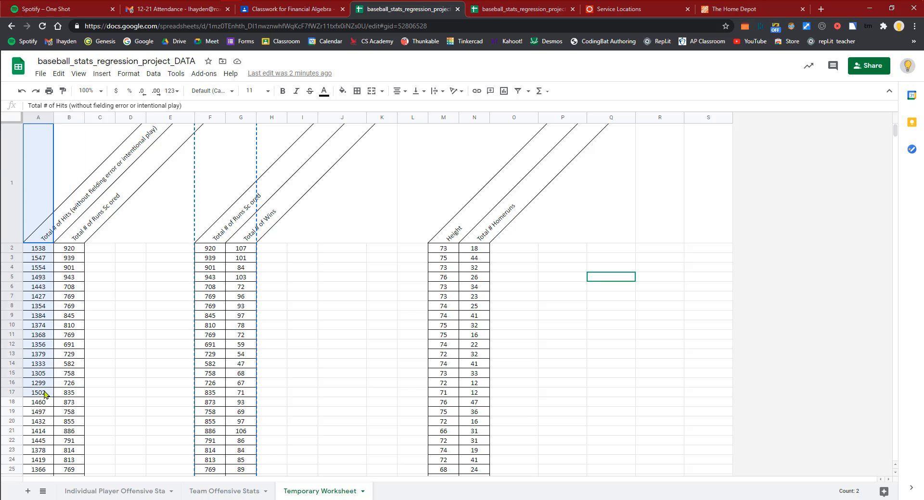
{"action": "left_click", "coordinate": [35, 118]}
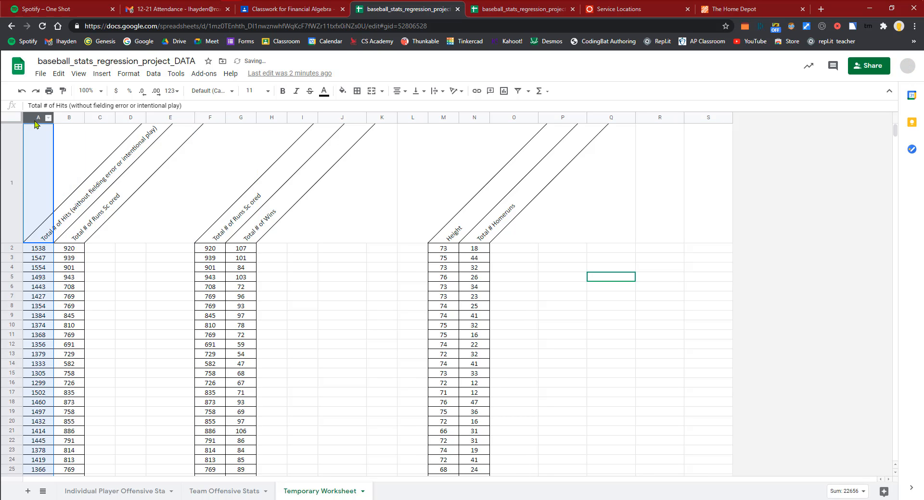
{"action": "left_click_drag", "start_coordinate": [48, 119], "coordinate": [69, 121]}
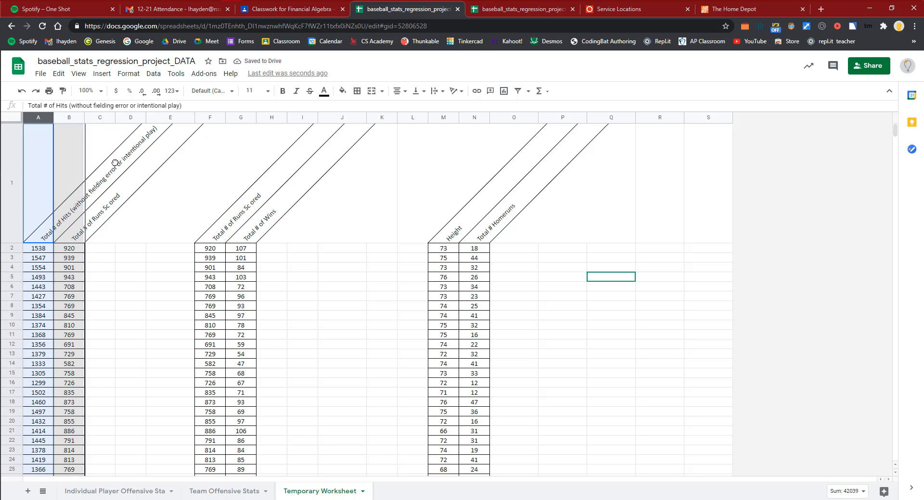
{"action": "left_click", "coordinate": [134, 282]}
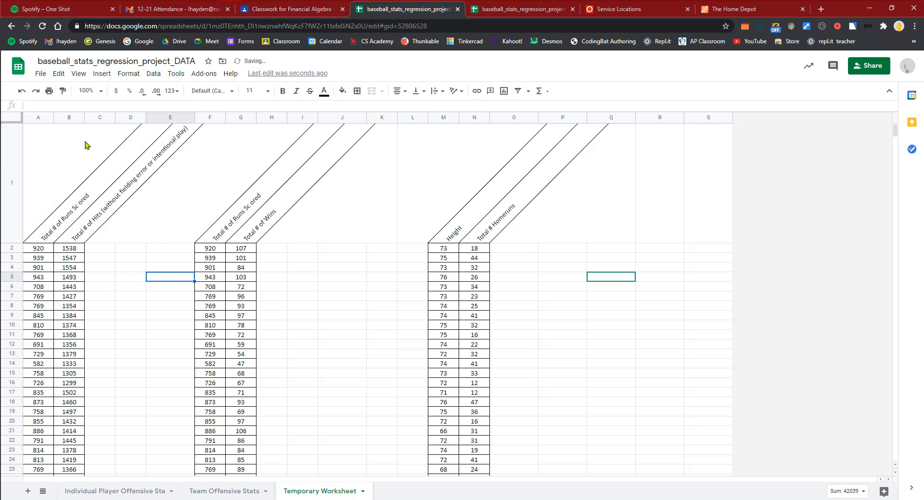
{"action": "scroll", "coordinate": [121, 292], "scroll_direction": "down", "scroll_amount": 5}
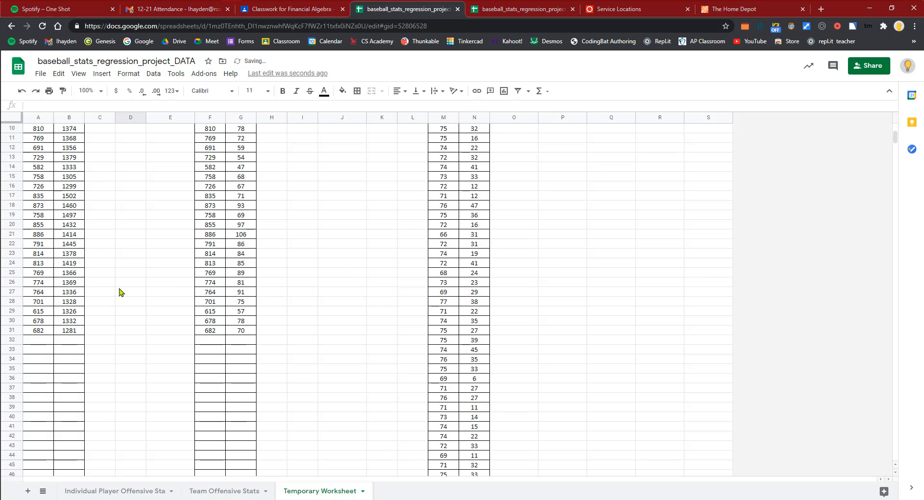
{"action": "scroll", "coordinate": [120, 292], "scroll_direction": "up", "scroll_amount": 5}
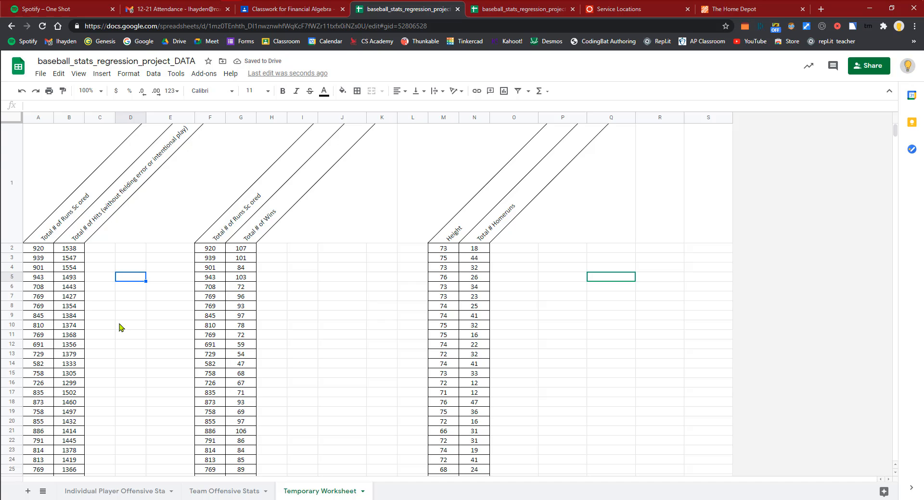
Cut the runs scored column A and paste it into the empty column C, directly after the Total # of Hits column
{"action": "left_click_drag", "start_coordinate": [37, 121], "coordinate": [61, 118]}
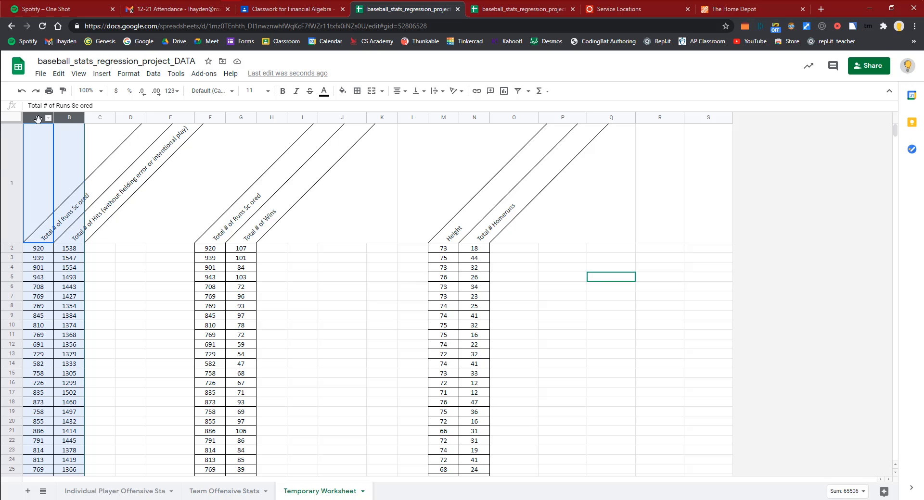
{"action": "left_click", "coordinate": [112, 231]}
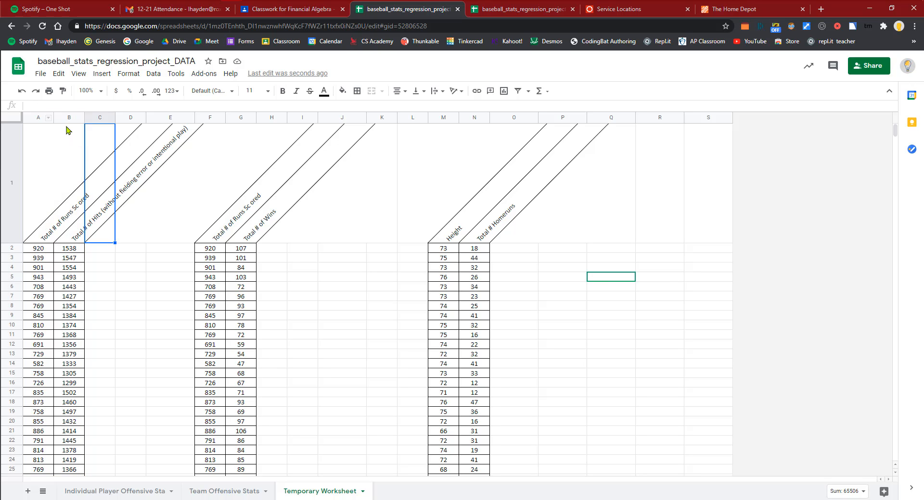
{"action": "left_click", "coordinate": [30, 117]}
{"action": "right_click", "coordinate": [30, 116]}
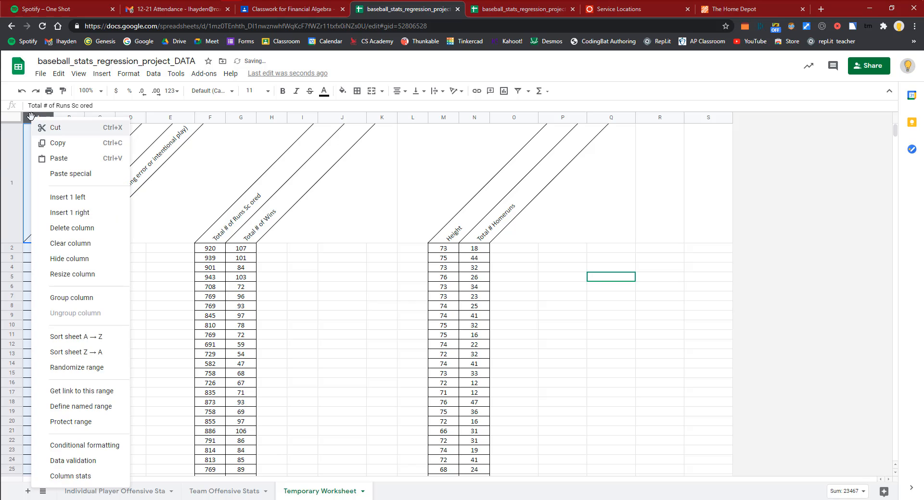
{"action": "left_click", "coordinate": [93, 123]}
{"action": "left_click", "coordinate": [98, 118]}
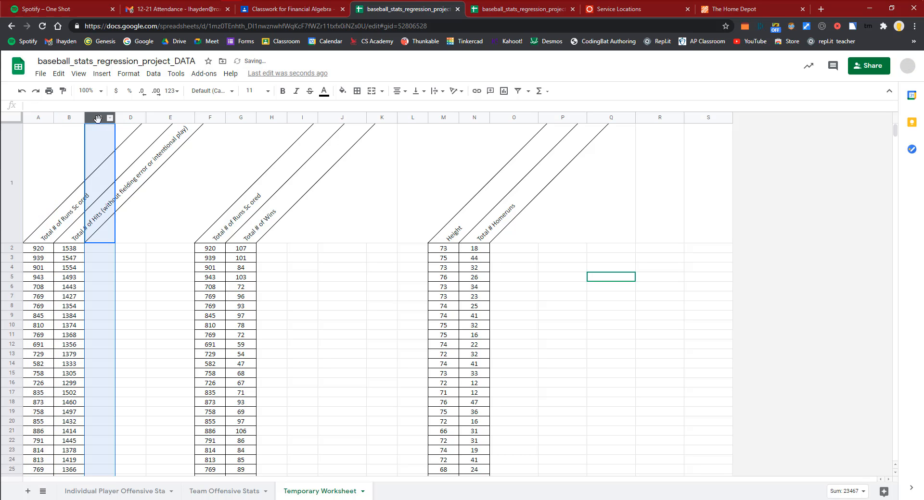
{"action": "right_click", "coordinate": [96, 118]}
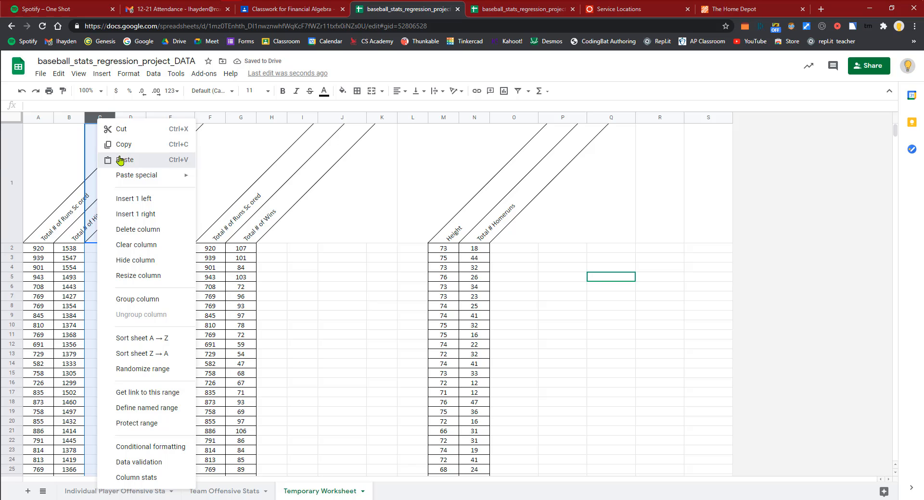
{"action": "left_click", "coordinate": [120, 160]}
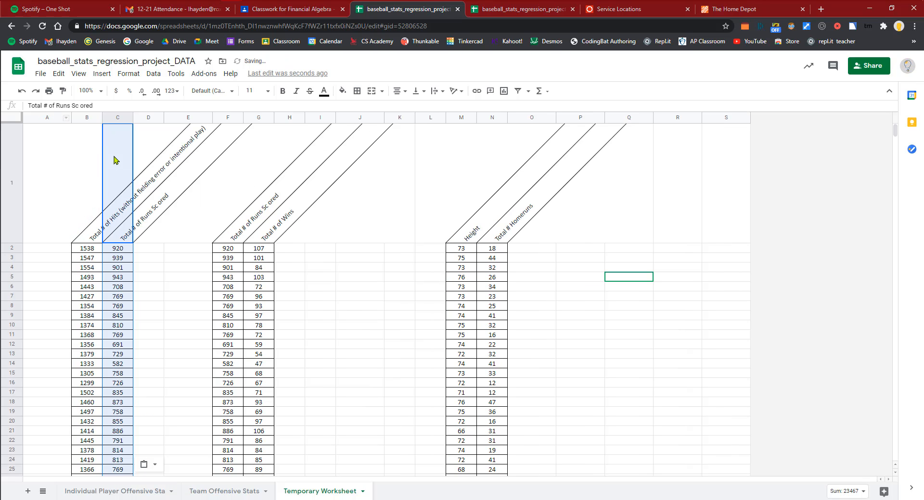
{"action": "left_click", "coordinate": [144, 267]}
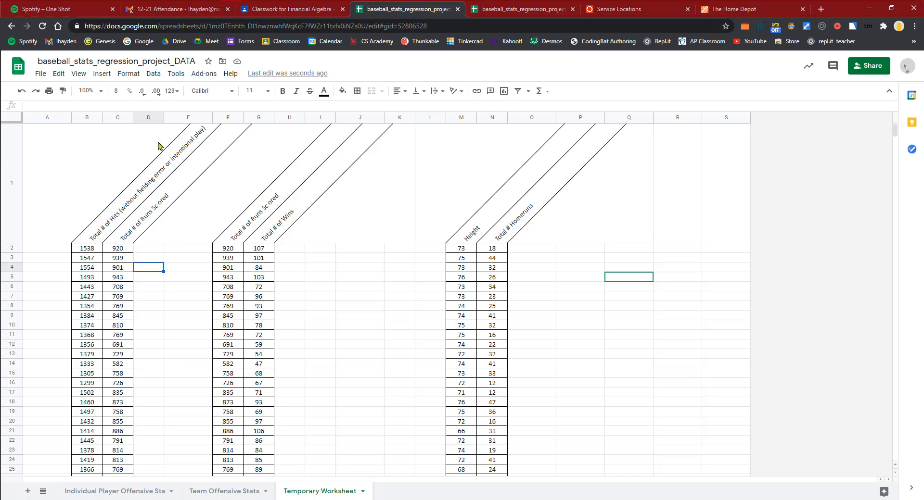
Delete the emptied column A from Temporary Worksheet
{"action": "left_click_drag", "start_coordinate": [40, 122], "coordinate": [39, 118]}
{"action": "left_click", "coordinate": [39, 119]}
{"action": "right_click", "coordinate": [41, 121]}
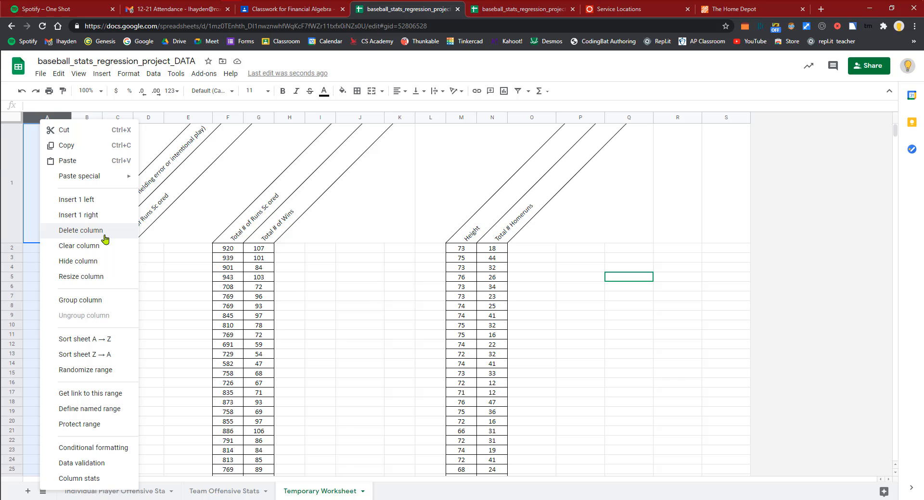
{"action": "left_click", "coordinate": [104, 240]}
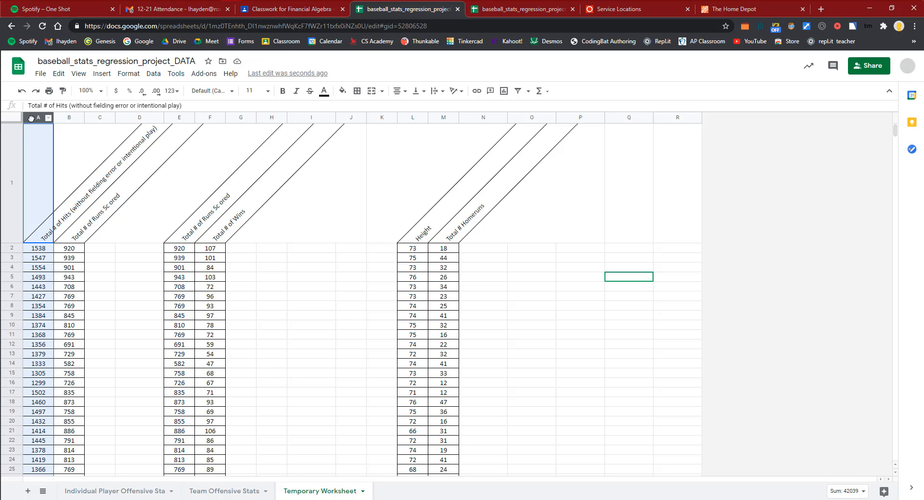
Copy columns A and B of Temporary Worksheet together, with the team hits and runs scored data
{"action": "mouse_move", "coordinate": [47, 119]}
{"action": "left_mouse_down"}
{"action": "mouse_move", "coordinate": [57, 121]}
{"action": "mouse_move", "coordinate": [36, 121]}
{"action": "left_mouse_up"}
{"action": "left_click", "coordinate": [123, 211]}
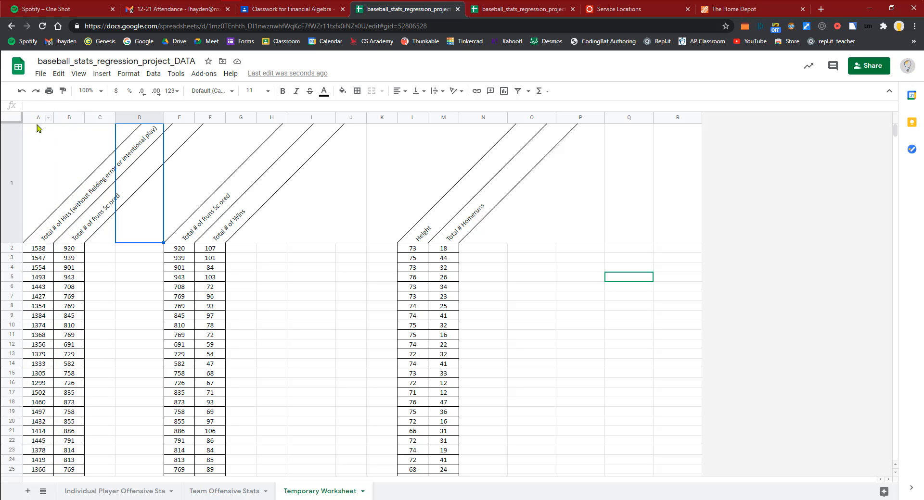
{"action": "left_click", "coordinate": [40, 119]}
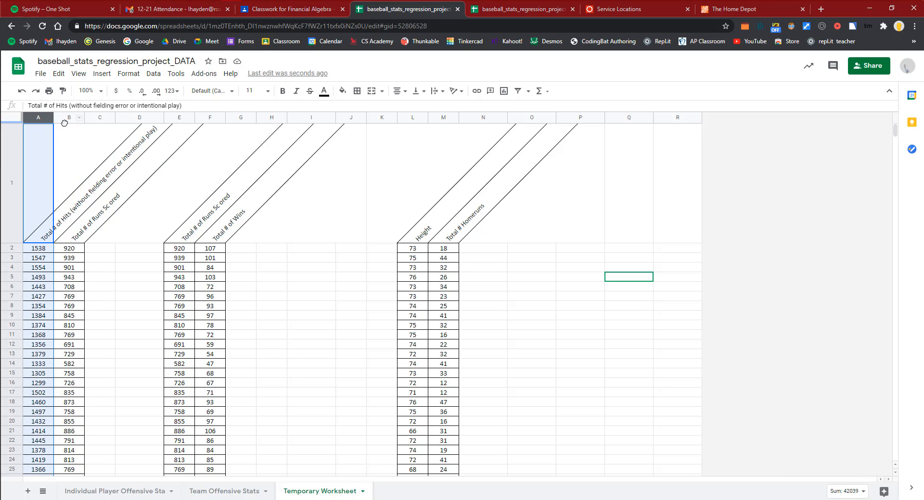
{"action": "left_click", "coordinate": [64, 119], "text": "shift"}
{"action": "right_click", "coordinate": [66, 119]}
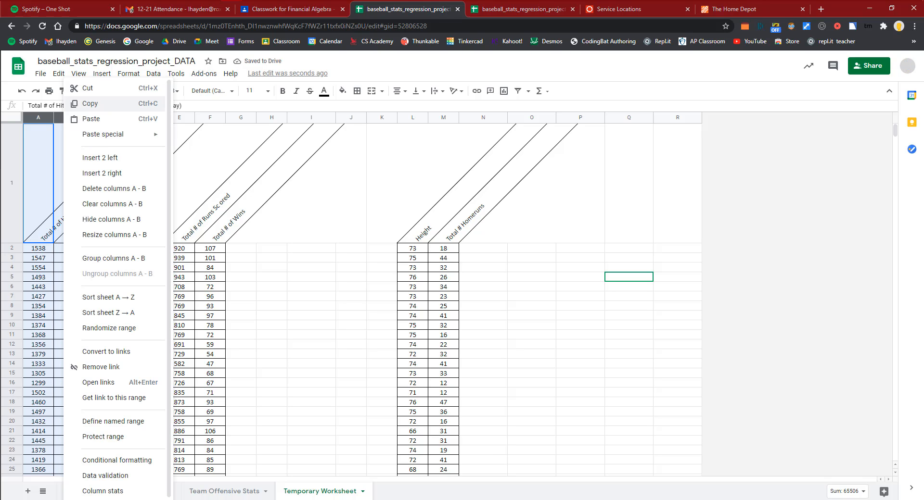
{"action": "key", "text": "ctrl+c"}
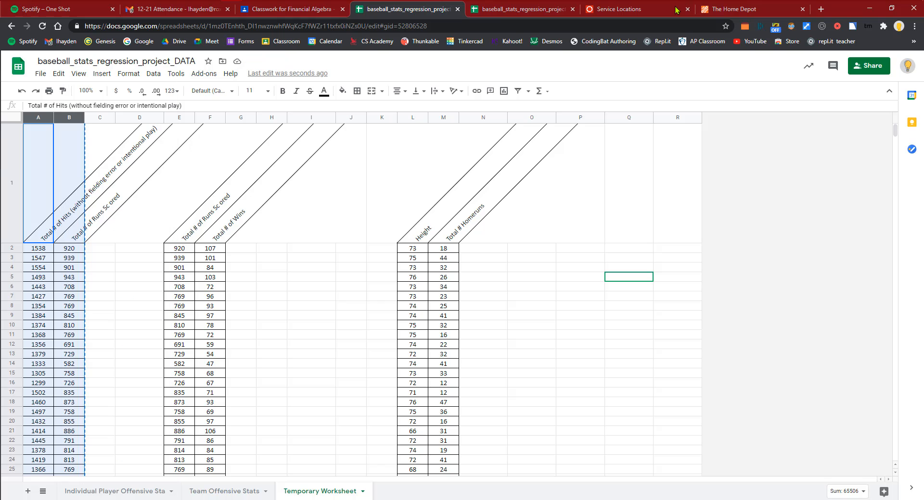
Switch to Desmos and paste the copied hits and runs scored data into empty expression 3 as a new table
{"action": "key", "text": "alt+Tab"}
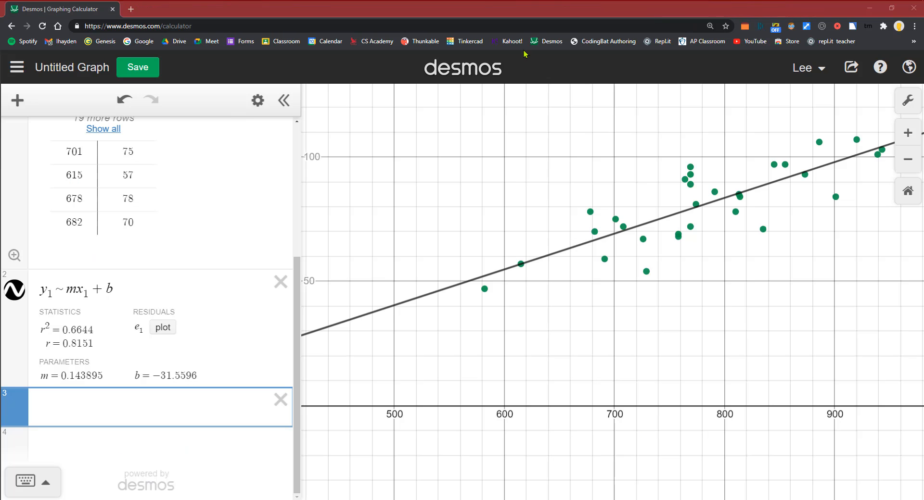
{"action": "right_click", "coordinate": [105, 407]}
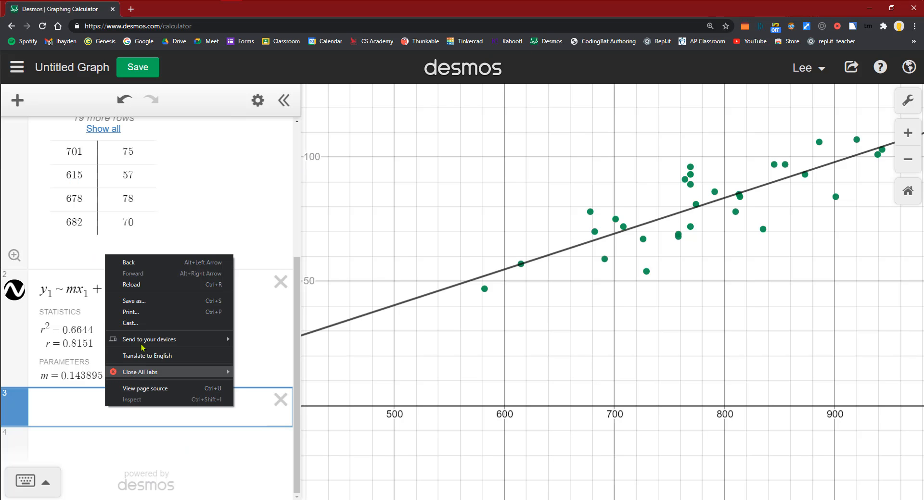
{"action": "left_click", "coordinate": [72, 405]}
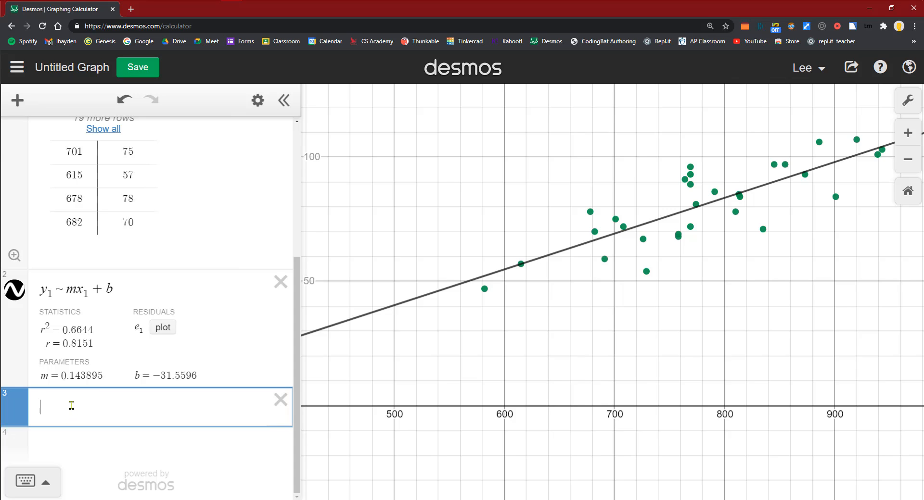
{"action": "key", "text": "ctrl+v"}
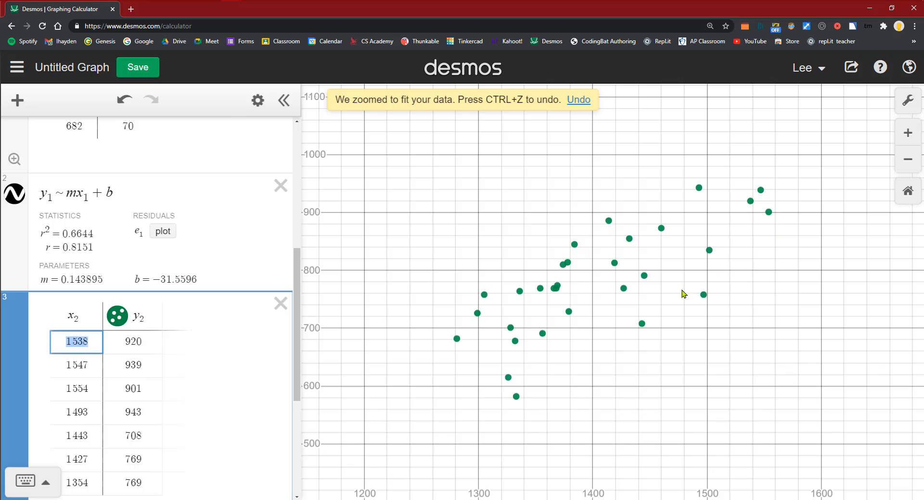
{"action": "scroll", "coordinate": [685, 295], "scroll_direction": "down", "scroll_amount": 1}
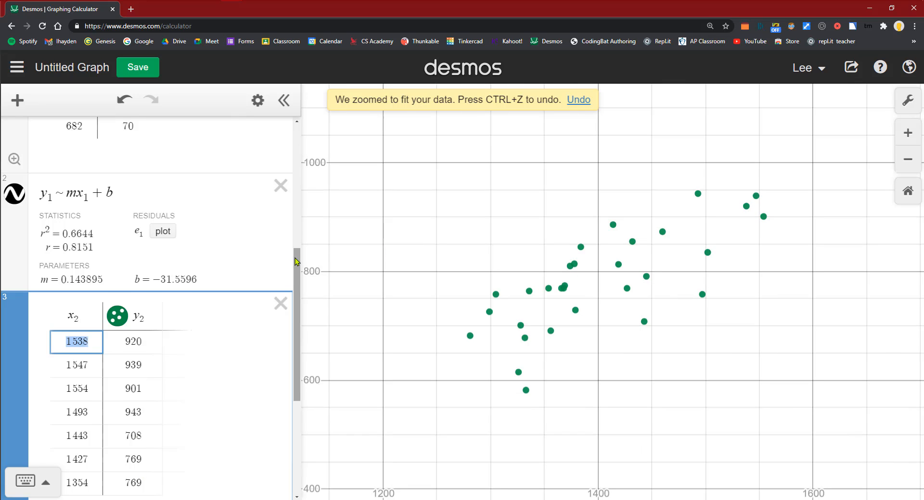
Fit a linear regression to the hits and runs scored table by entering y_2 ~ mx_2 + b in the expression below it
{"action": "left_click_drag", "start_coordinate": [297, 264], "coordinate": [298, 382]}
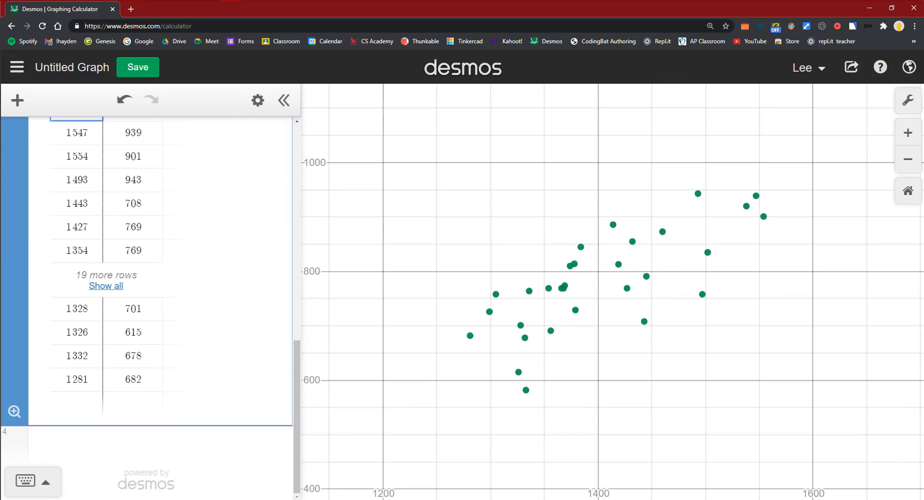
{"action": "left_click", "coordinate": [64, 438]}
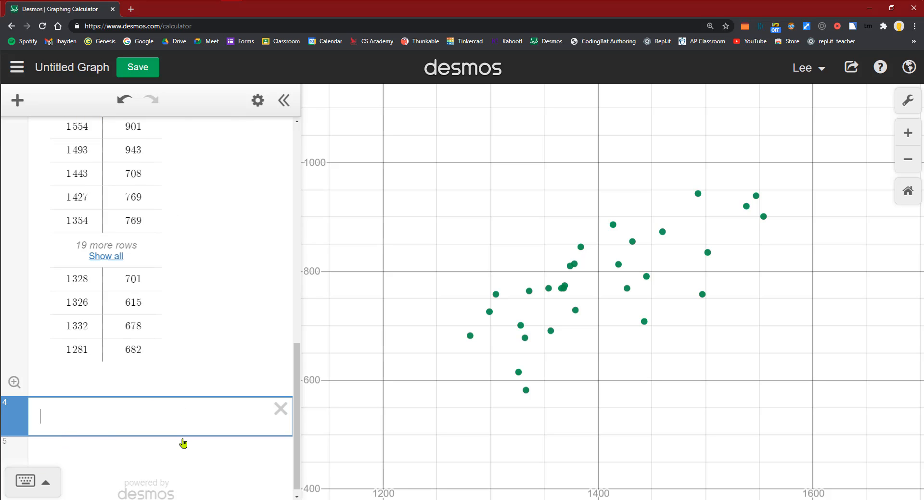
{"action": "type", "text": "y_2"}
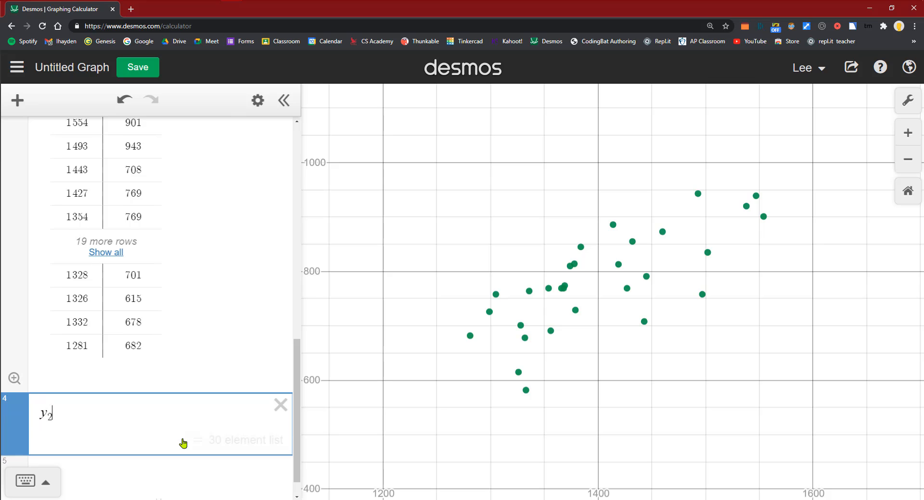
{"action": "scroll", "coordinate": [45, 294], "scroll_direction": "up", "scroll_amount": 3}
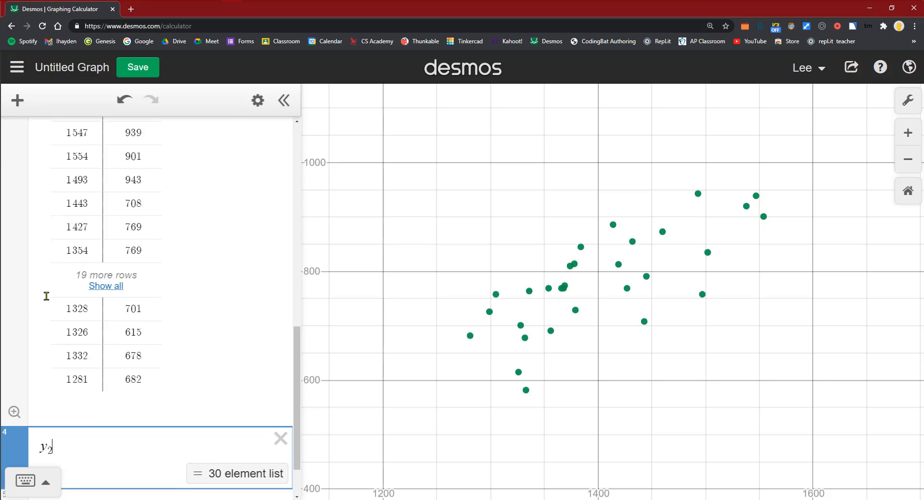
{"action": "scroll", "coordinate": [45, 294], "scroll_direction": "down", "scroll_amount": 4}
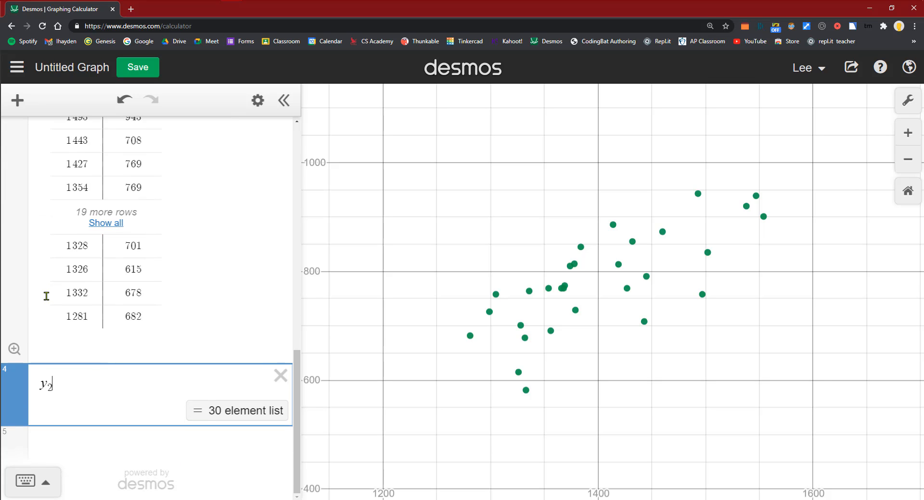
{"action": "type", "text": "~ "}
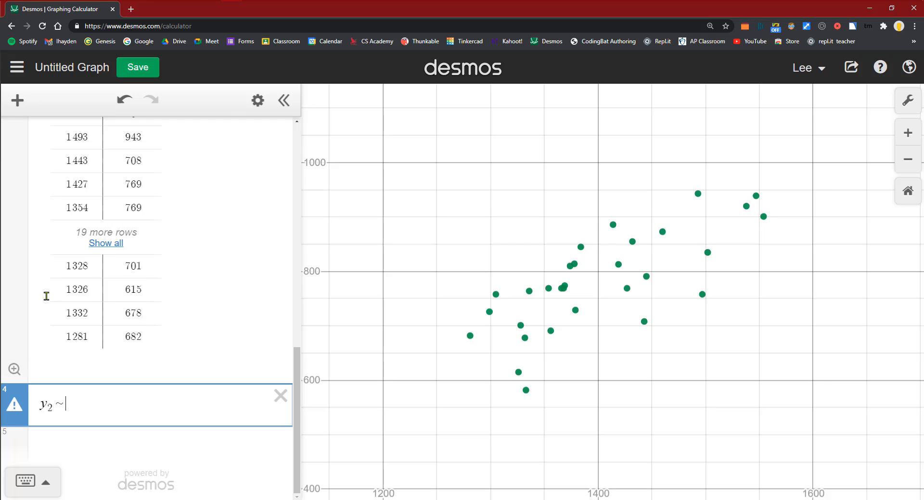
{"action": "type", "text": "mx_"}
{"action": "type", "text": "2"}
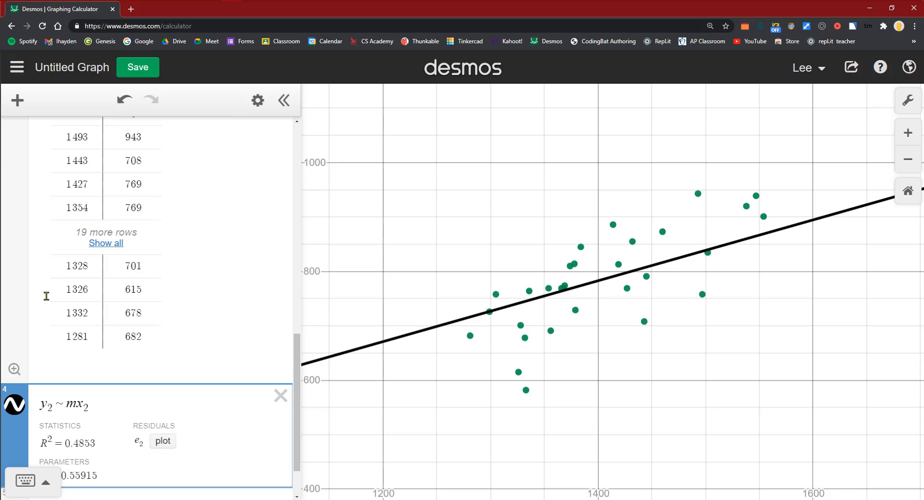
{"action": "type", "text": "+b"}
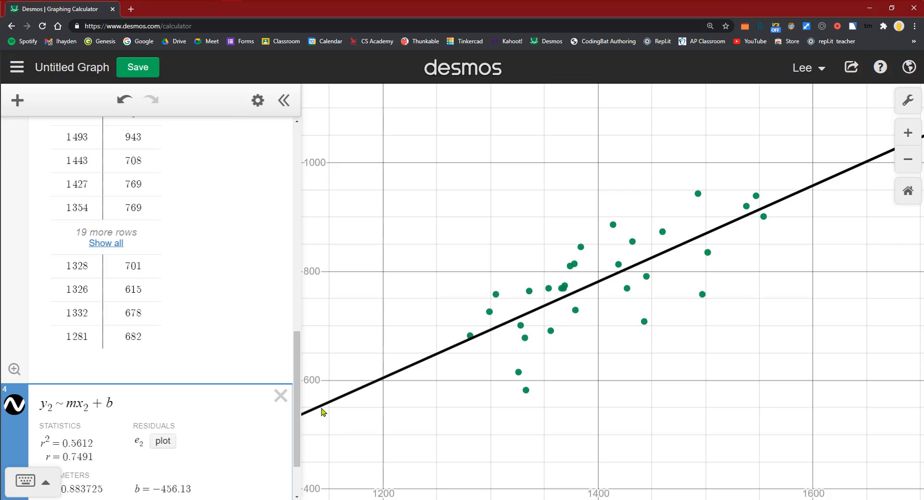
{"action": "scroll", "coordinate": [297, 368], "scroll_direction": "down", "scroll_amount": 2}
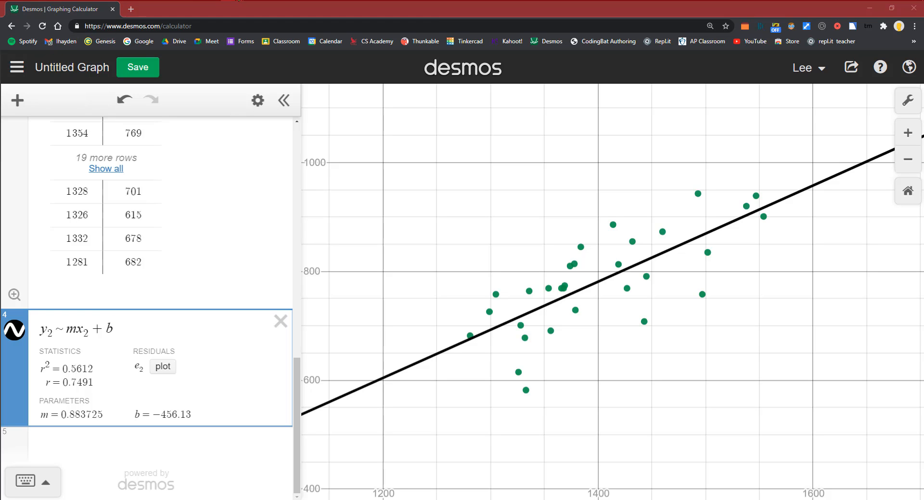
Switch back to the baseball spreadsheet and paste a copy of the Total # of Wins column F over the runs scored column B
{"action": "mouse_move", "coordinate": [211, 19]}
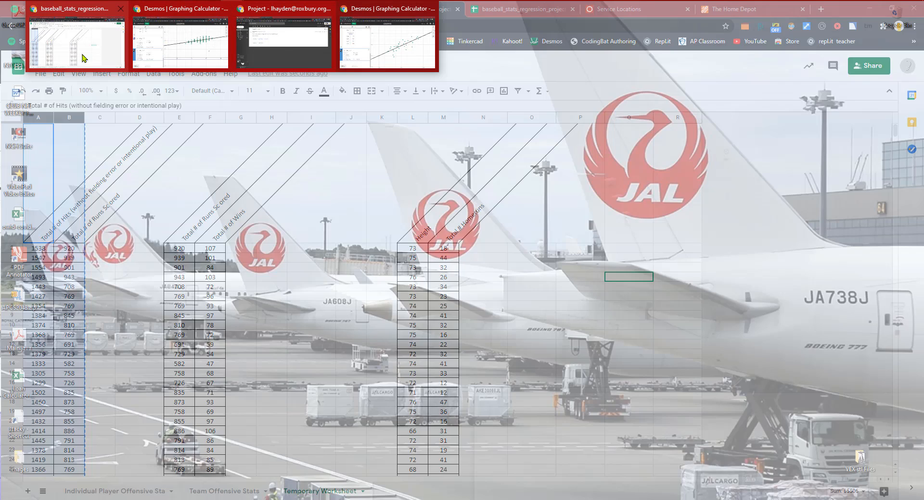
{"action": "left_click", "coordinate": [79, 55]}
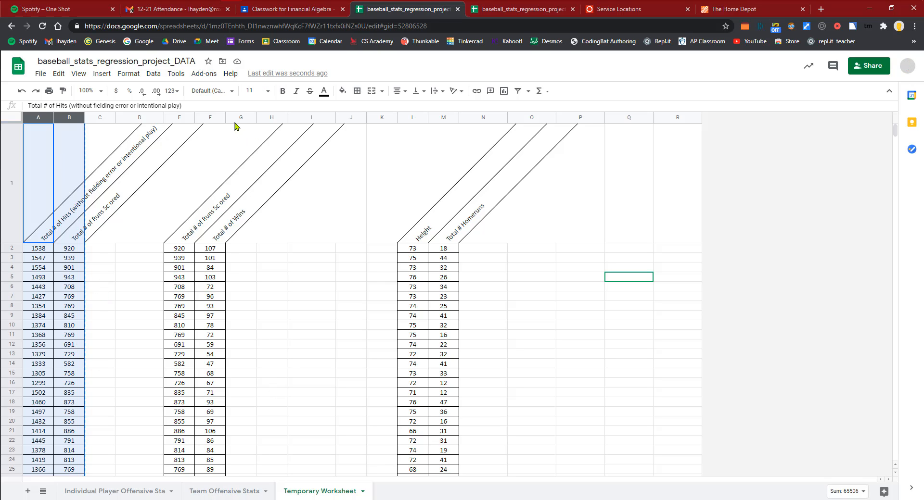
{"action": "left_click", "coordinate": [204, 117]}
{"action": "right_click", "coordinate": [205, 118]}
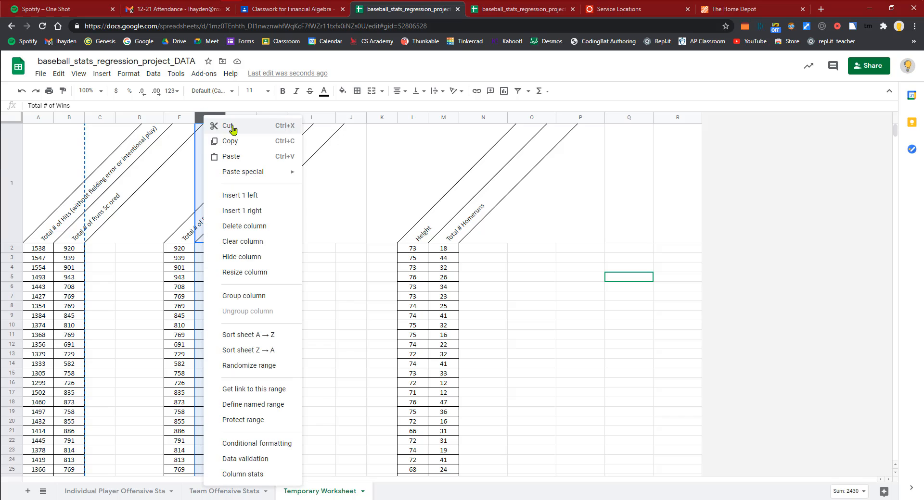
{"action": "key", "text": "ctrl+c"}
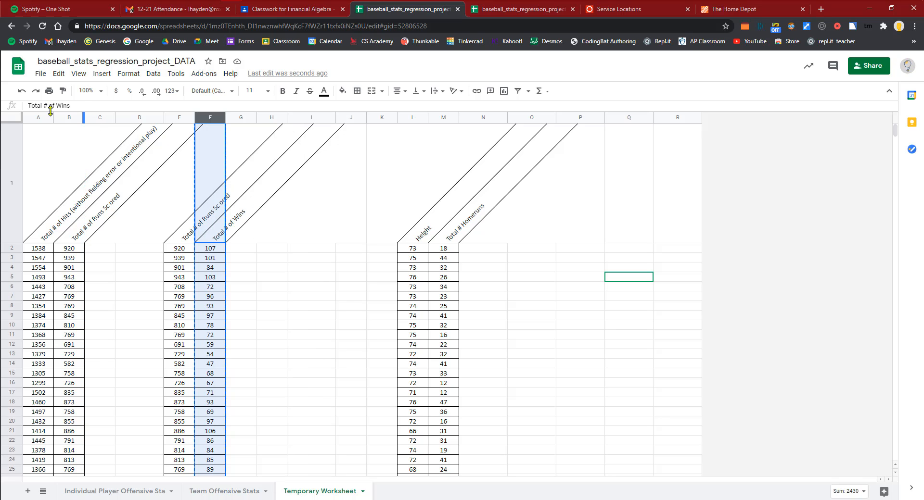
{"action": "left_click", "coordinate": [58, 118]}
{"action": "right_click", "coordinate": [58, 118]}
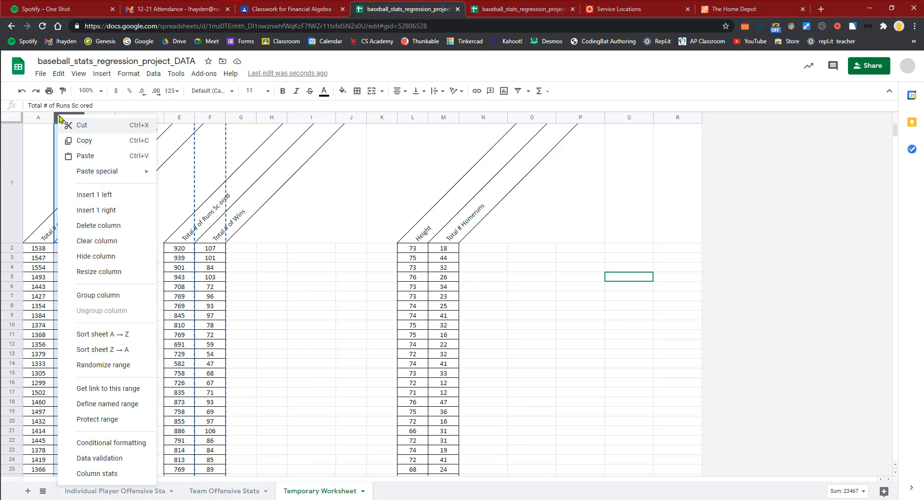
{"action": "left_click", "coordinate": [102, 159]}
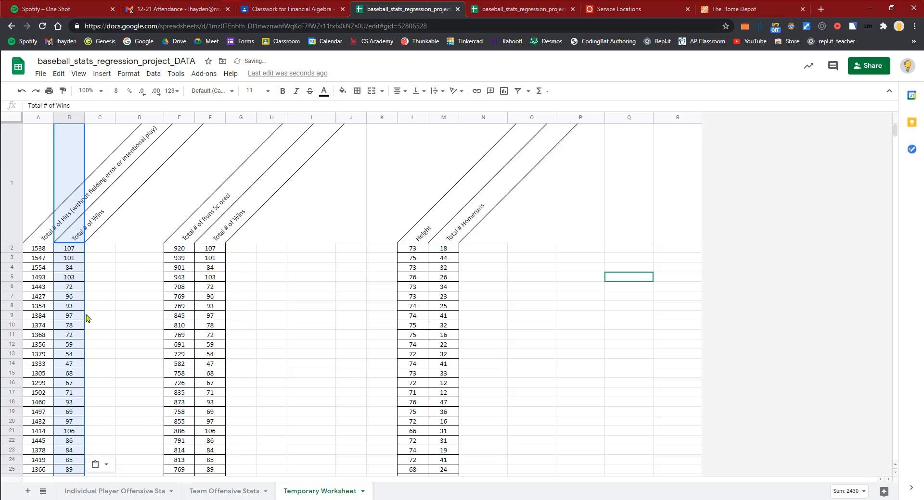
Copy columns A and B of Temporary Worksheet together, with the team hits and wins data
{"action": "left_click", "coordinate": [142, 268]}
{"action": "left_click", "coordinate": [48, 230]}
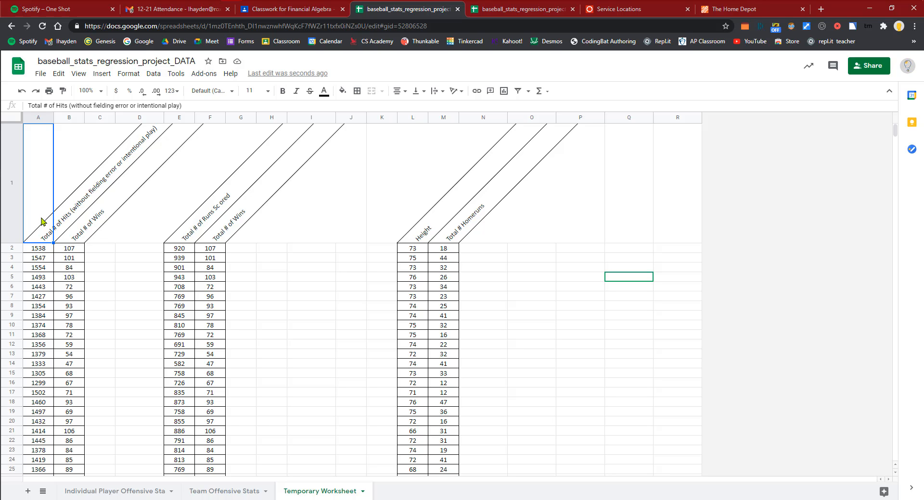
{"action": "left_click_drag", "start_coordinate": [50, 181], "coordinate": [65, 392]}
{"action": "left_click", "coordinate": [34, 117]}
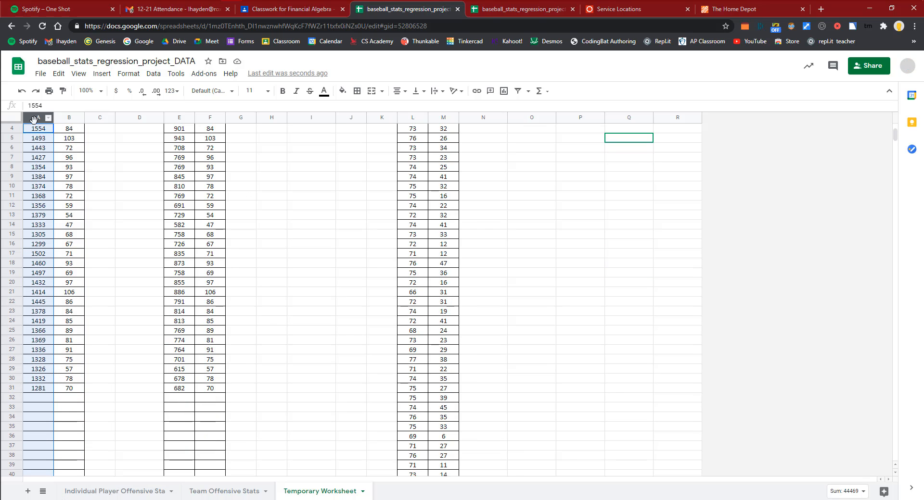
{"action": "mouse_move", "coordinate": [32, 117]}
{"action": "left_mouse_down"}
{"action": "mouse_move", "coordinate": [43, 119]}
{"action": "mouse_move", "coordinate": [26, 116]}
{"action": "left_mouse_up"}
{"action": "left_click", "coordinate": [138, 246]}
{"action": "left_click", "coordinate": [65, 121]}
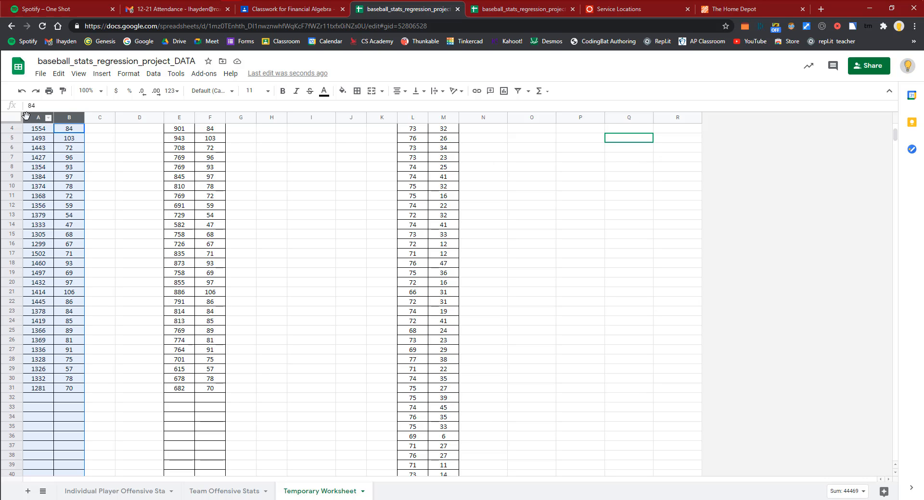
{"action": "right_click", "coordinate": [41, 135]}
{"action": "left_click", "coordinate": [48, 104]}
{"action": "scroll", "coordinate": [122, 192], "scroll_direction": "up", "scroll_amount": 3}
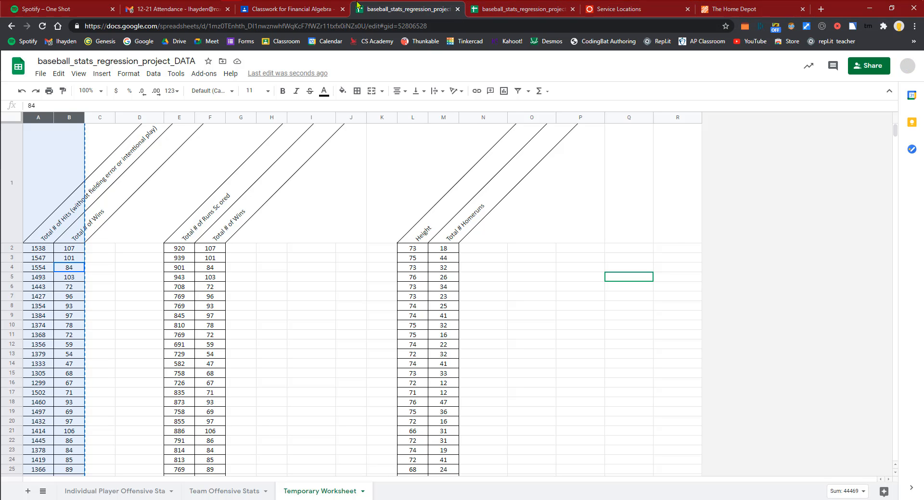
Switch to Desmos and paste the copied hits and wins data into a new expression 5 as a table
{"action": "key", "text": "alt+Tab"}
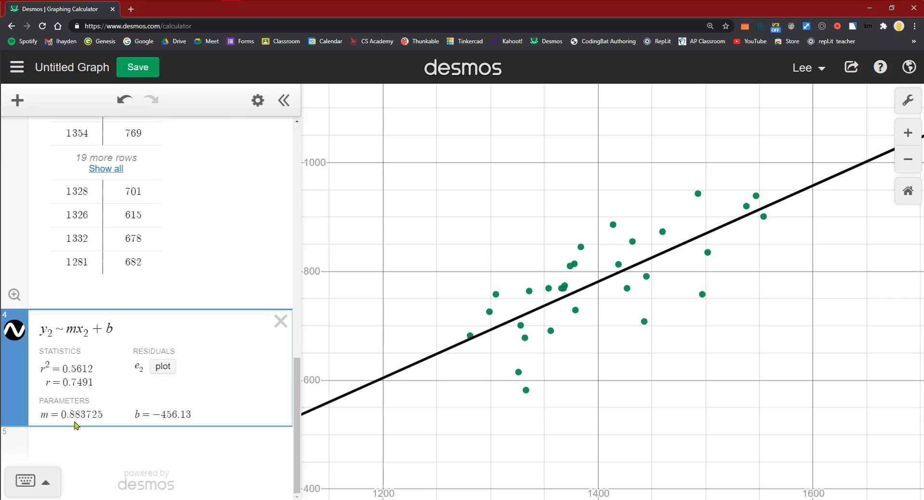
{"action": "left_click", "coordinate": [57, 445]}
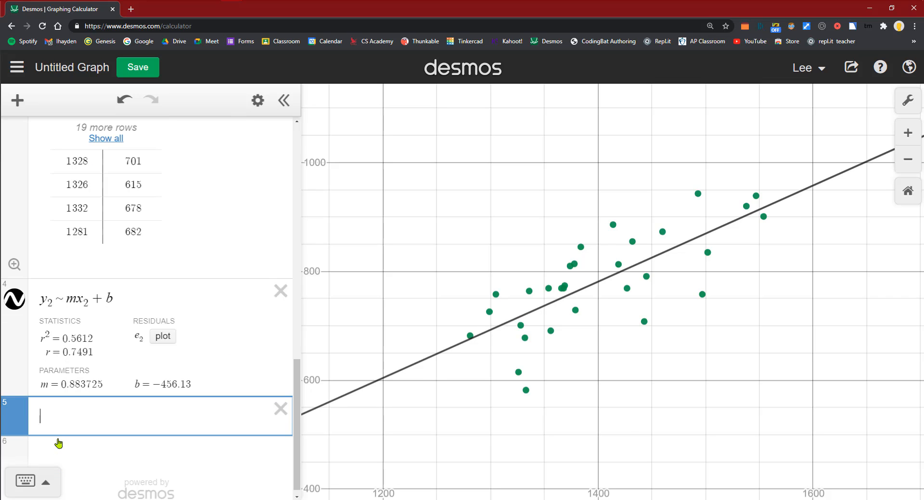
{"action": "right_click", "coordinate": [54, 419]}
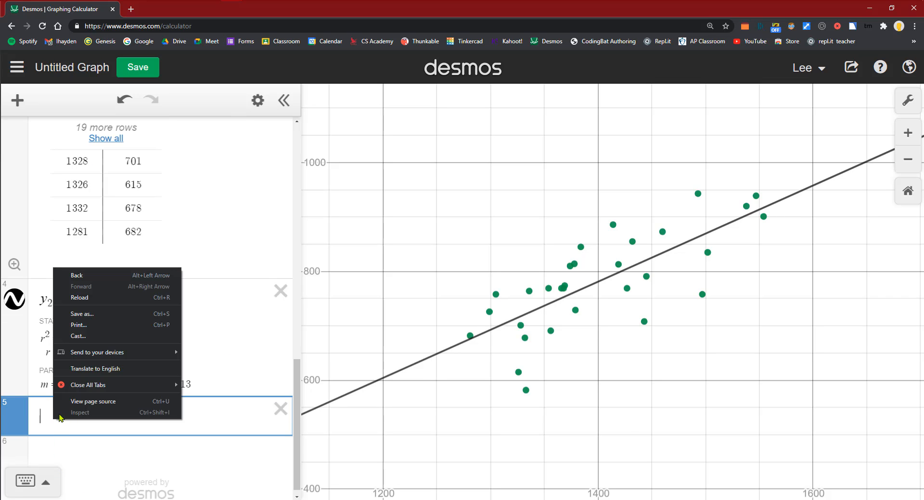
{"action": "key", "text": "Escape"}
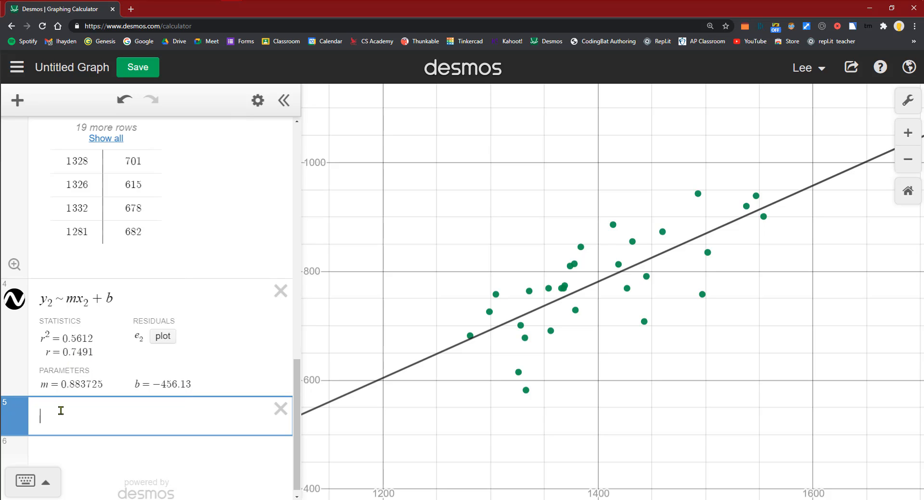
{"action": "key", "text": "ctrl+v"}
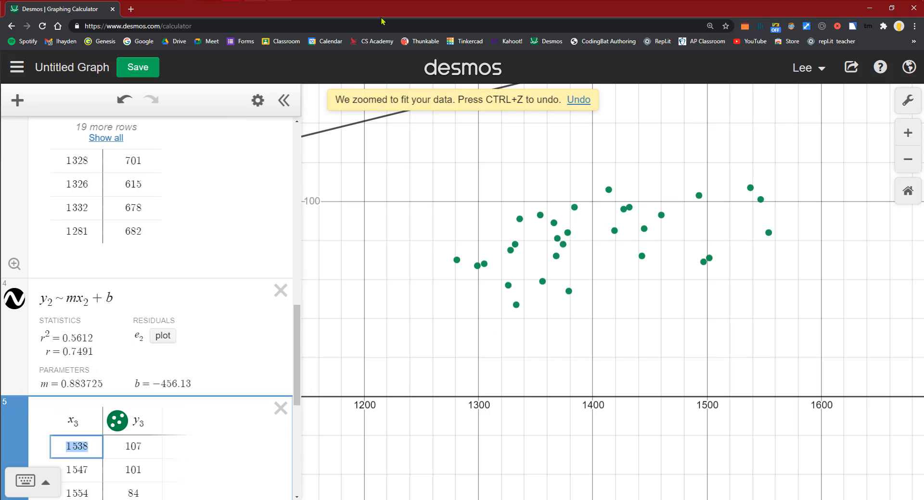
{"action": "left_click", "coordinate": [304, 1]}
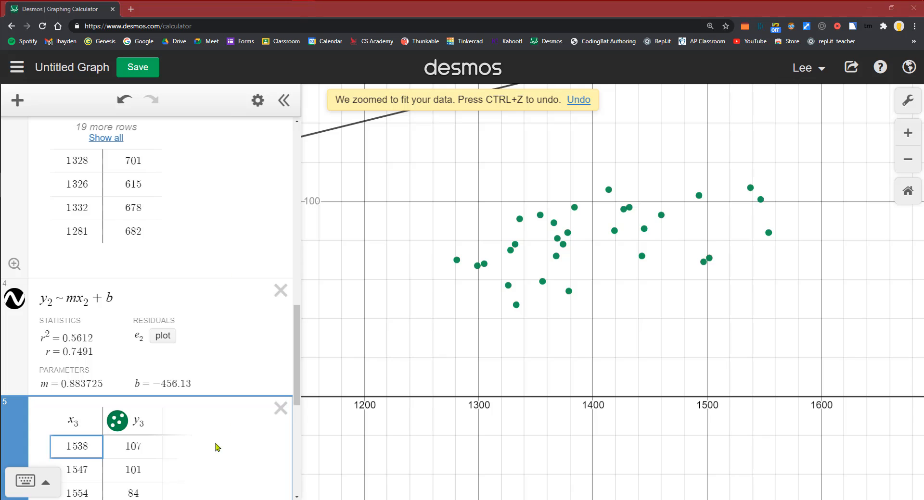
{"action": "left_click", "coordinate": [187, 438]}
Fit a linear regression to the hits and wins table by entering y_3 ~ mx_3 + b in the expression below it
{"action": "scroll", "coordinate": [189, 438], "scroll_direction": "down", "scroll_amount": 4}
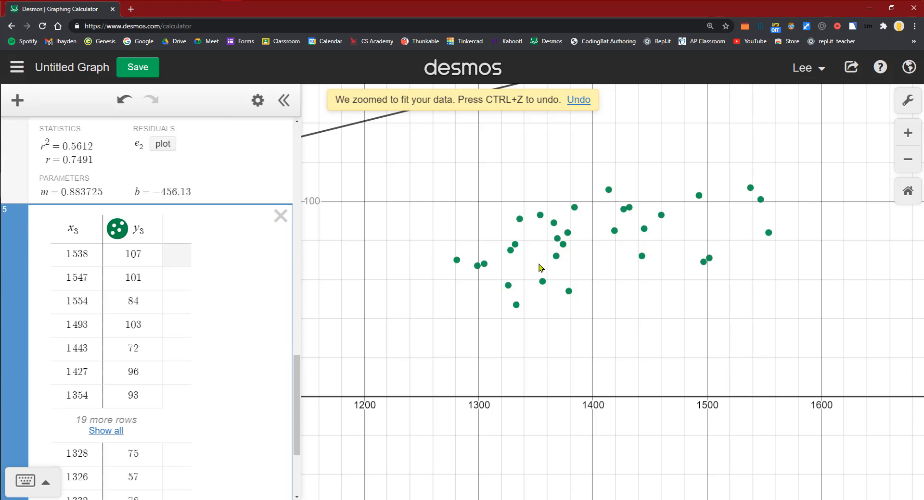
{"action": "scroll", "coordinate": [142, 238], "scroll_direction": "down", "scroll_amount": 1}
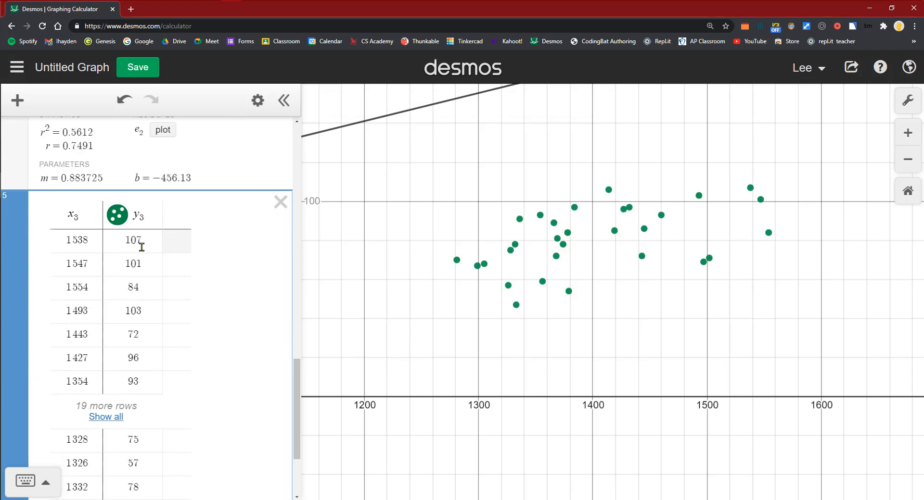
{"action": "scroll", "coordinate": [142, 247], "scroll_direction": "down", "scroll_amount": 3}
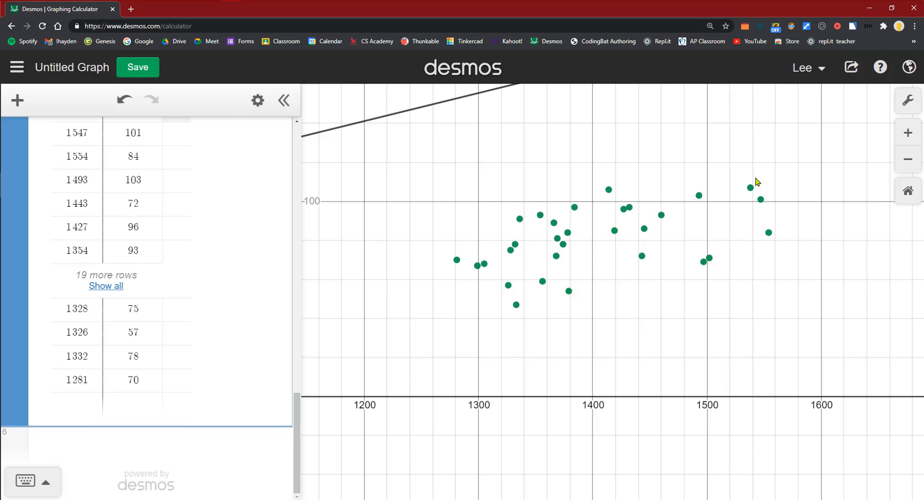
{"action": "scroll", "coordinate": [514, 236], "scroll_direction": "down", "scroll_amount": 1}
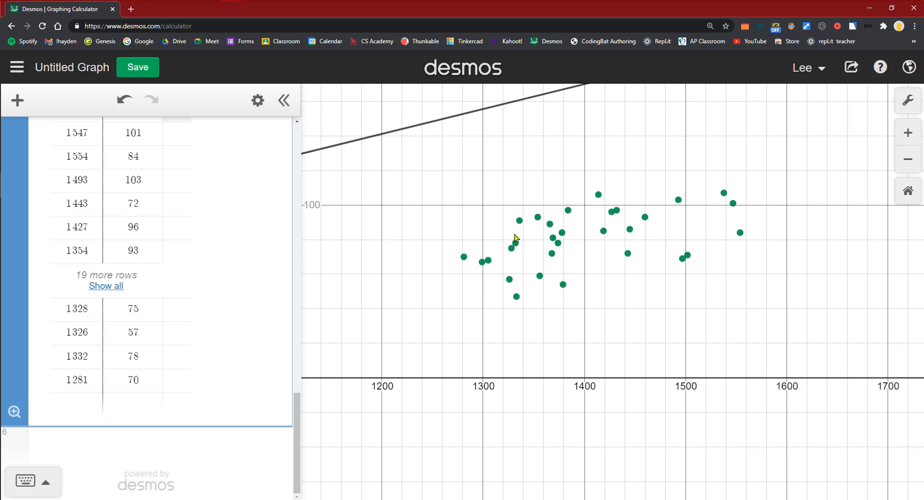
{"action": "left_click", "coordinate": [58, 446]}
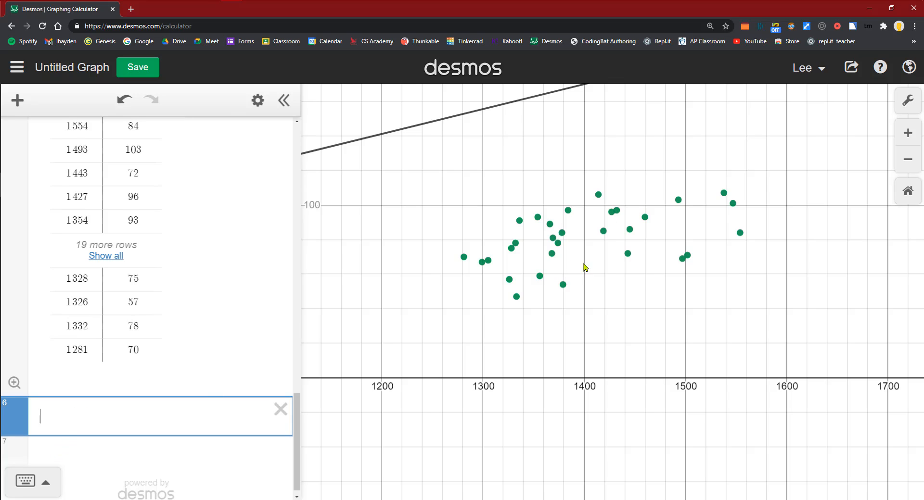
{"action": "type", "text": "y_3"}
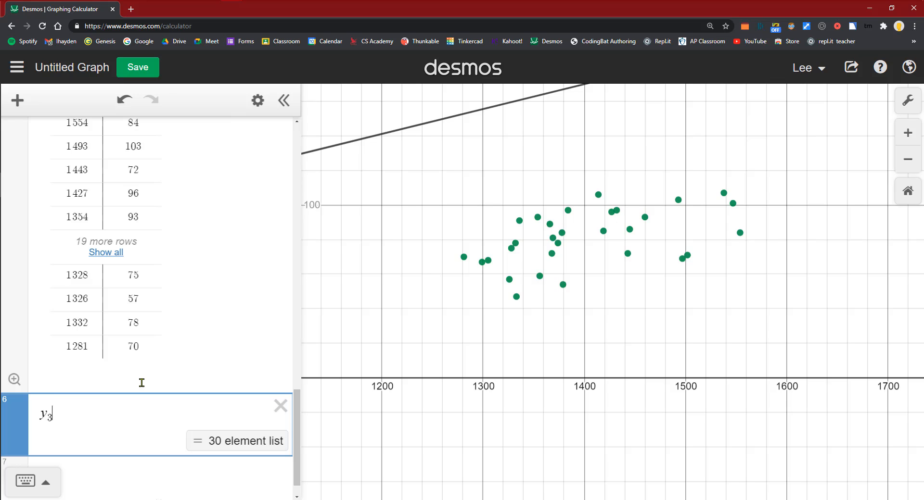
{"action": "type", "text": "~ mx"}
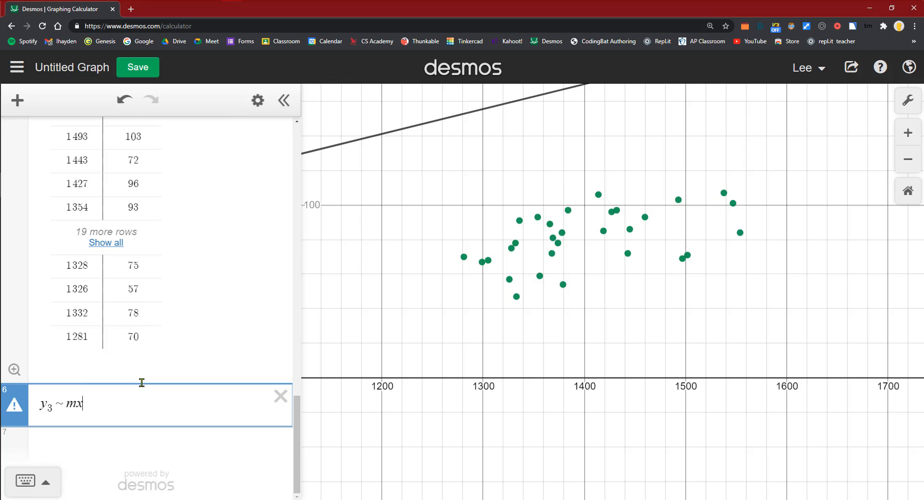
{"action": "type", "text": "_3 + b"}
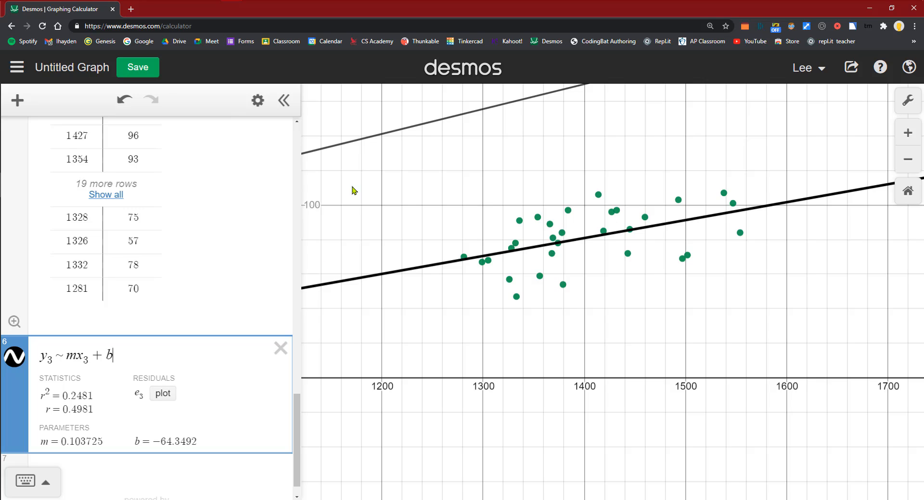
{"action": "left_click", "coordinate": [122, 465]}
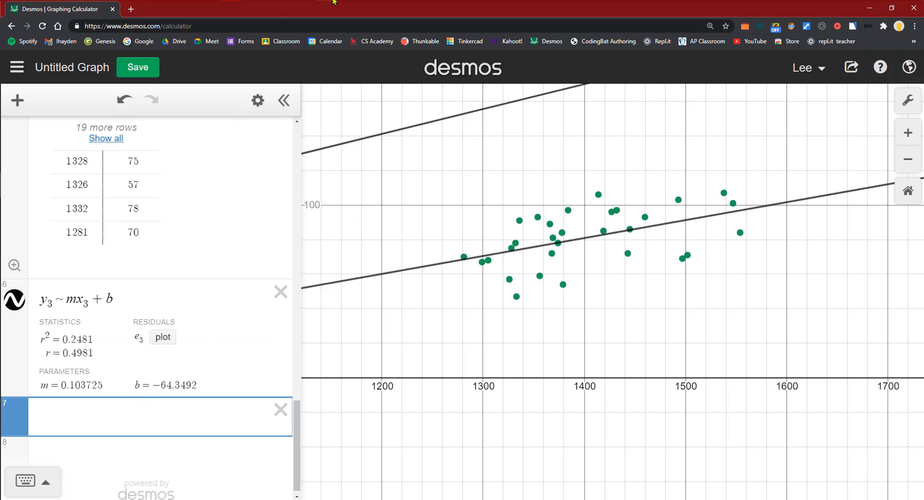
Switch to the baseball spreadsheet and look through the Height and Total # Homeruns columns of Temporary Worksheet
{"action": "mouse_move", "coordinate": [315, 1]}
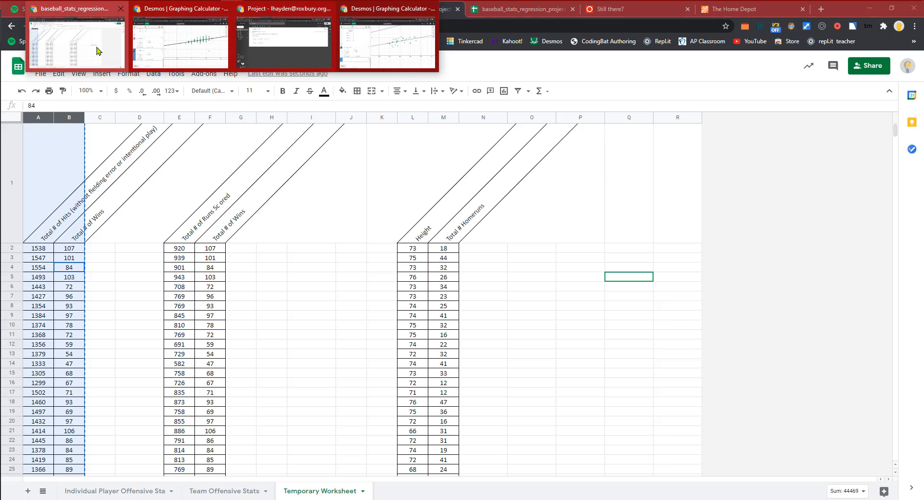
{"action": "left_click", "coordinate": [97, 50]}
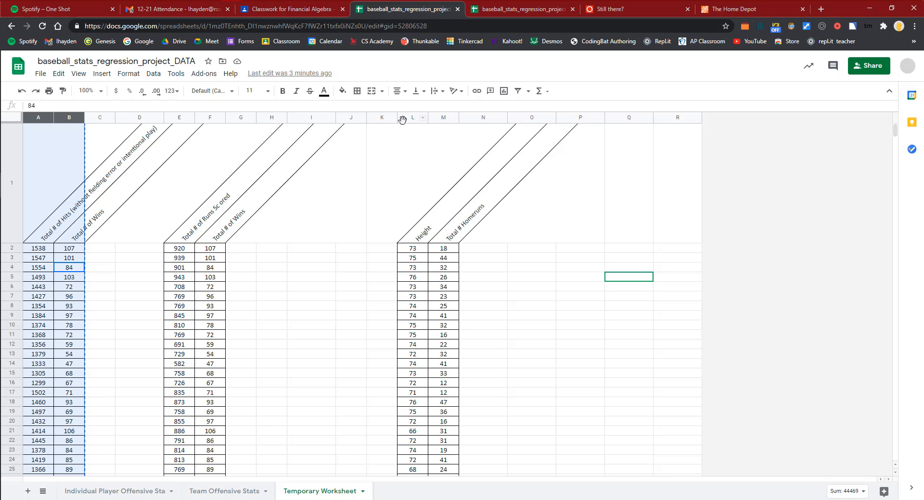
{"action": "scroll", "coordinate": [403, 283], "scroll_direction": "down", "scroll_amount": 8}
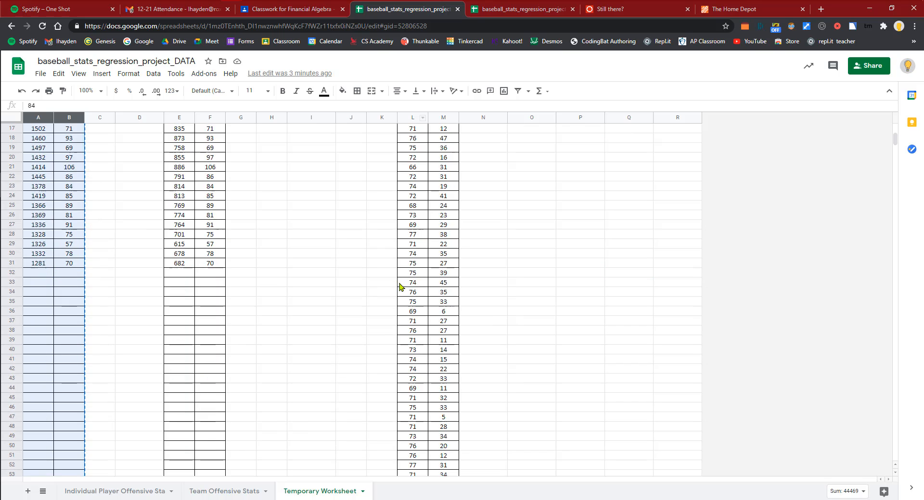
{"action": "scroll", "coordinate": [404, 277], "scroll_direction": "down", "scroll_amount": 15}
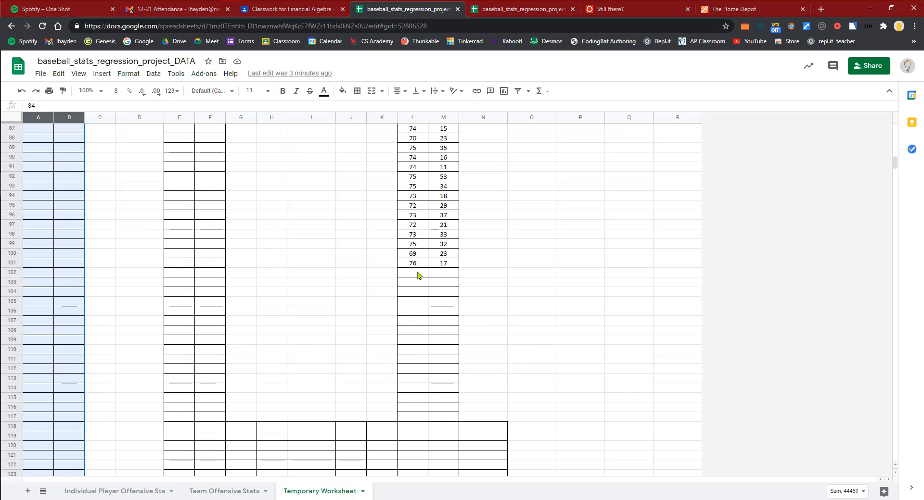
{"action": "scroll", "coordinate": [420, 273], "scroll_direction": "up", "scroll_amount": 20}
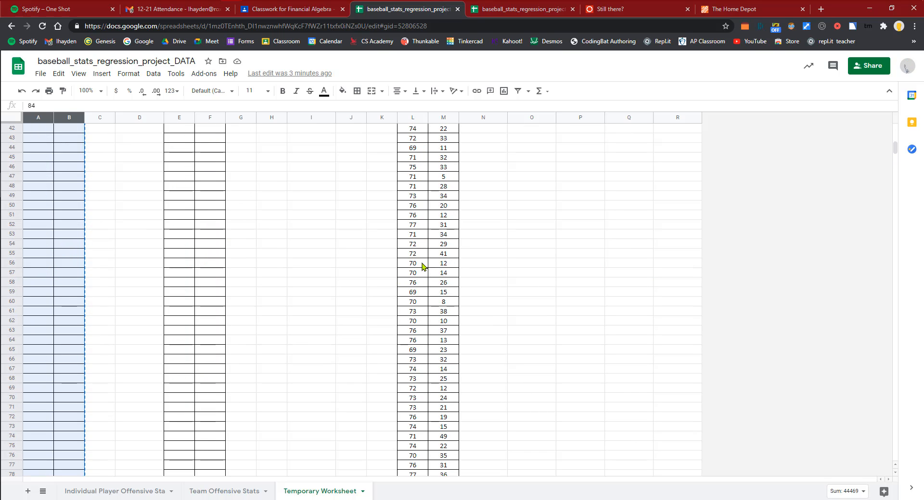
{"action": "scroll", "coordinate": [415, 255], "scroll_direction": "up", "scroll_amount": 5}
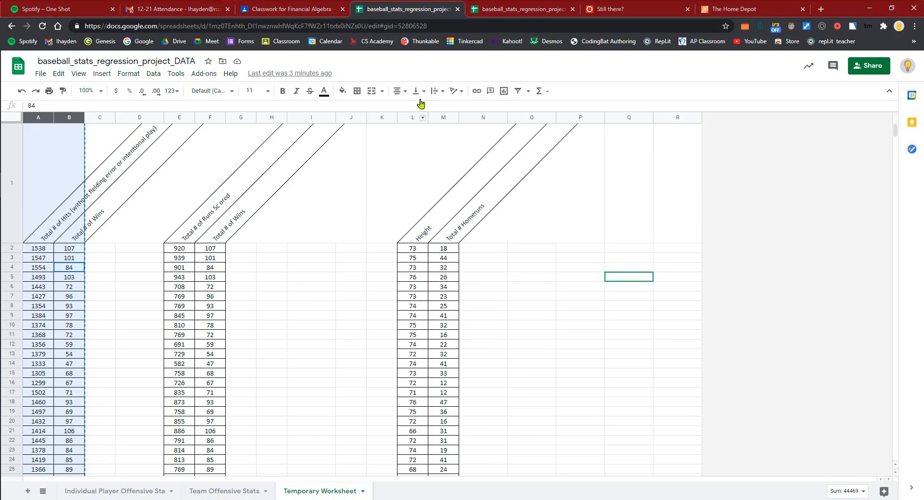
View the source player data on the Individual Player Offensive Stats sheet and return to Temporary Worksheet
{"action": "left_click", "coordinate": [406, 118]}
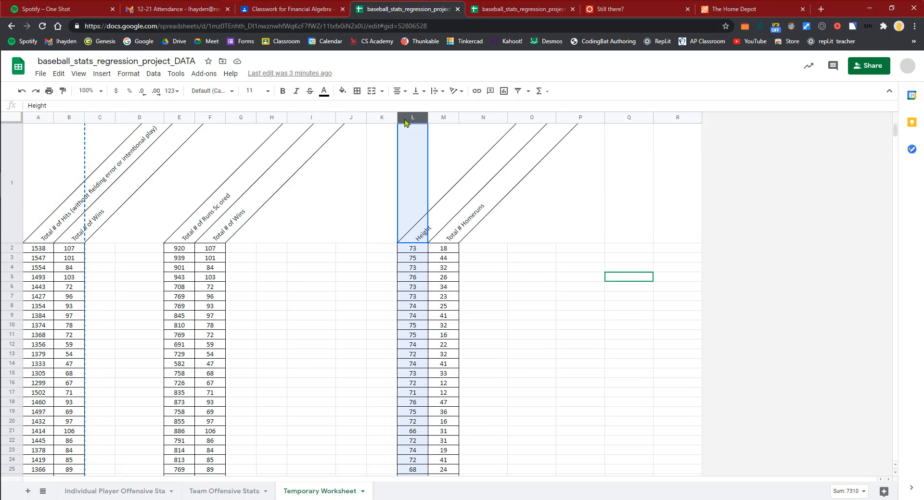
{"action": "left_click", "coordinate": [435, 117], "text": "shift"}
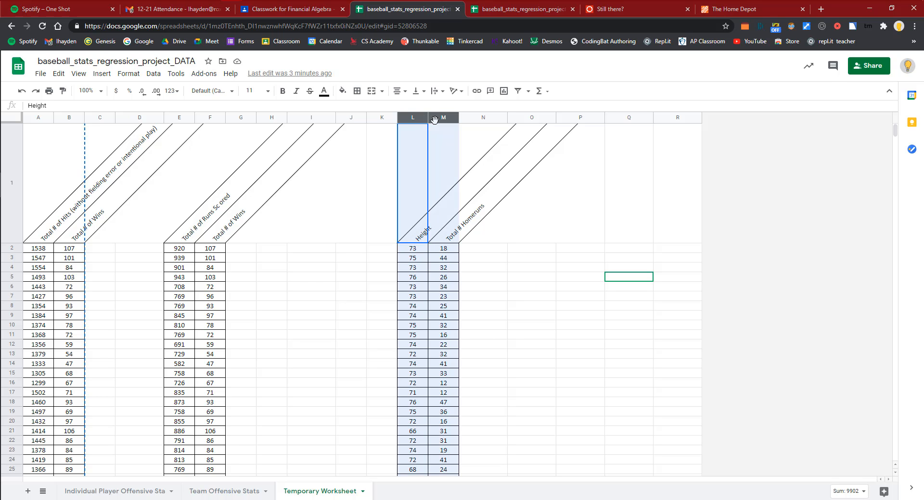
{"action": "left_click", "coordinate": [88, 495]}
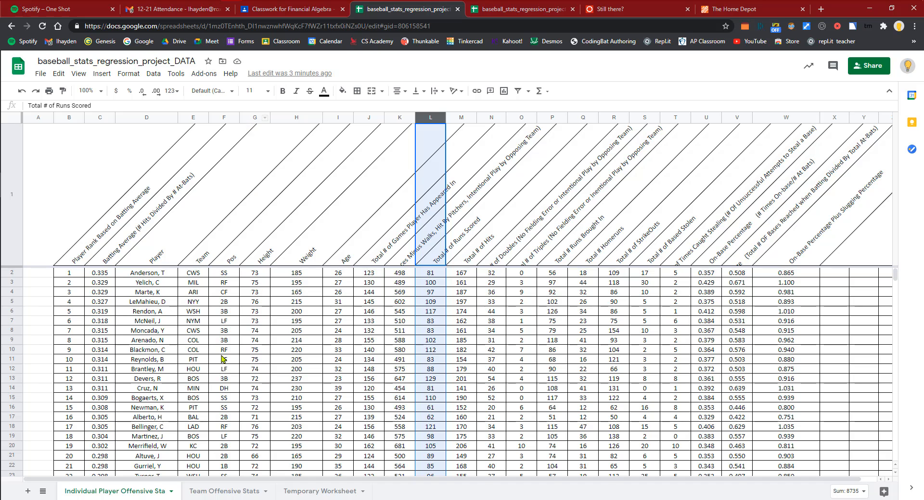
{"action": "left_click", "coordinate": [313, 497]}
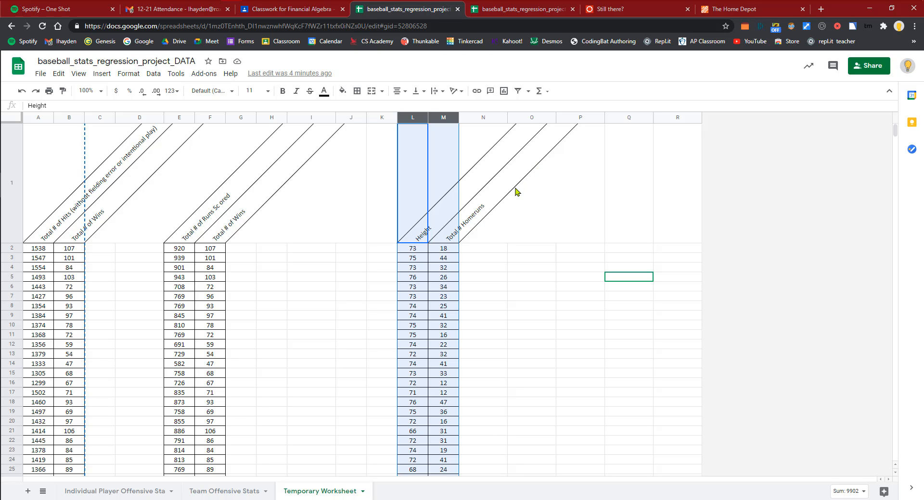
{"action": "left_click", "coordinate": [519, 239]}
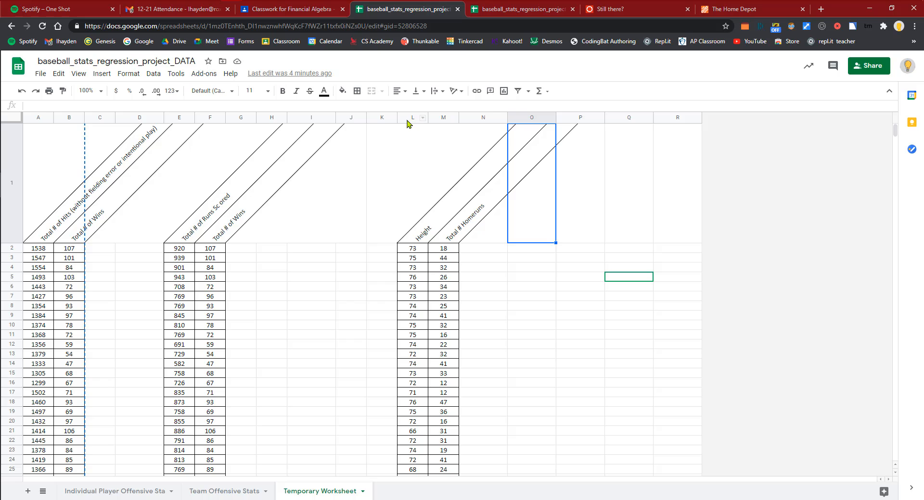
Copy columns L and M of Temporary Worksheet together, with the player height and home run data
{"action": "left_click", "coordinate": [407, 119]}
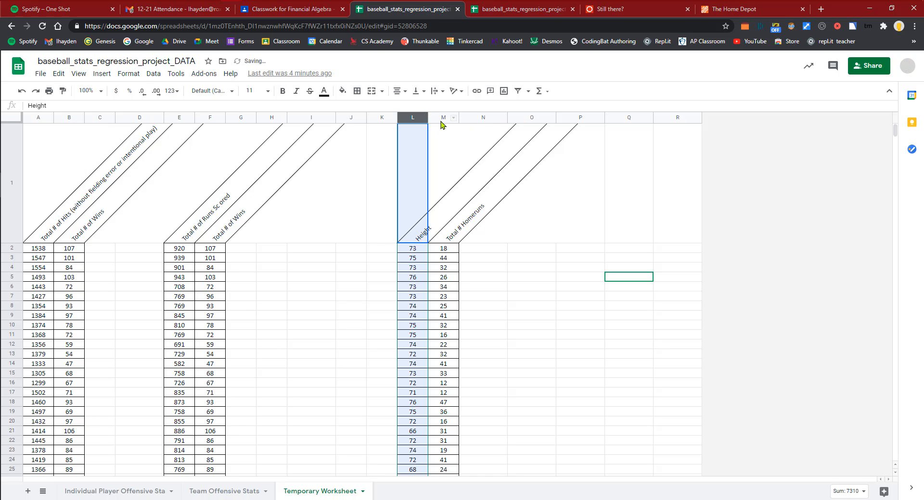
{"action": "left_click", "coordinate": [440, 119], "text": "shift"}
{"action": "right_click", "coordinate": [442, 122]}
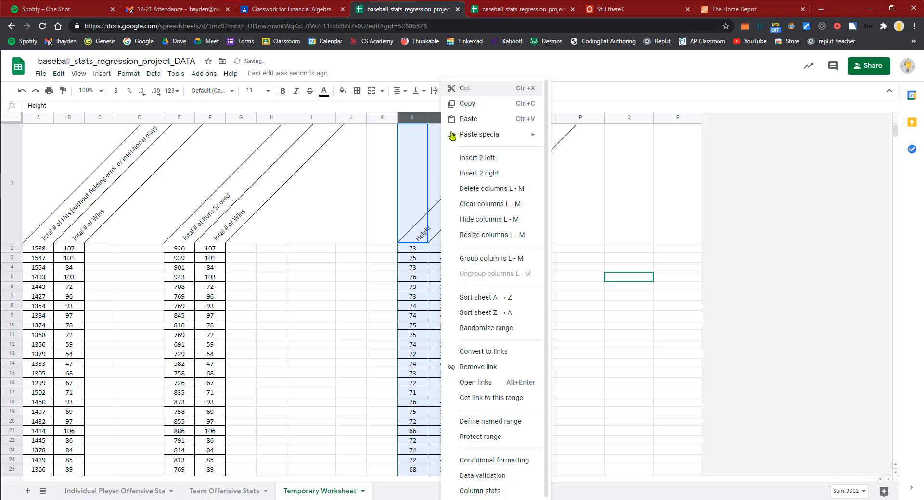
{"action": "left_click", "coordinate": [469, 103]}
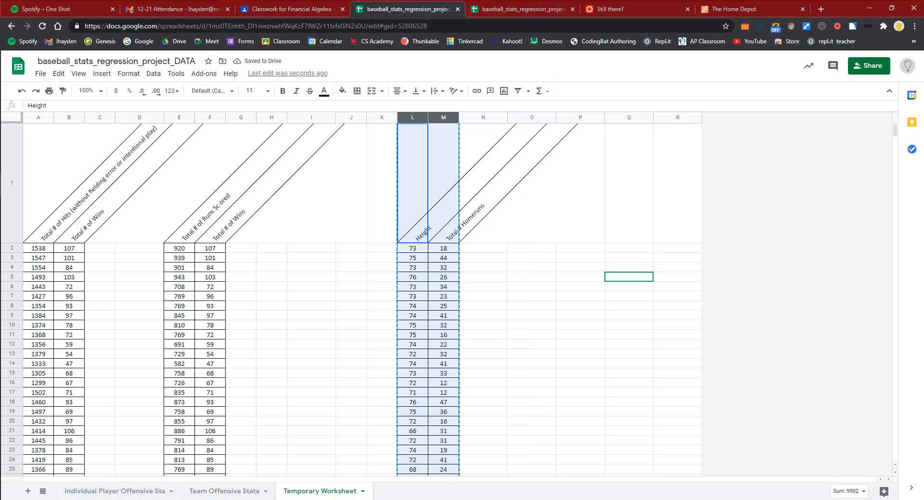
Switch to Desmos and delete all the existing tables and regression expressions, leaving an empty expression list
{"action": "key", "text": "alt+Tab"}
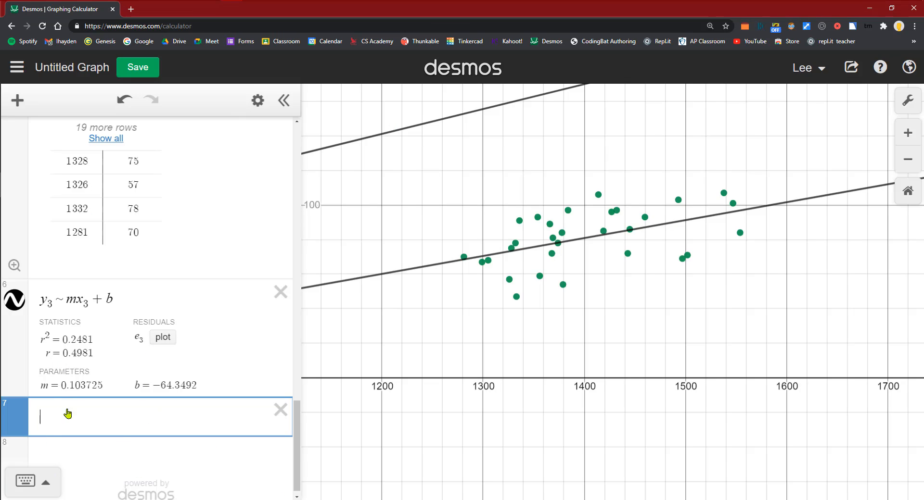
{"action": "left_click", "coordinate": [280, 293]}
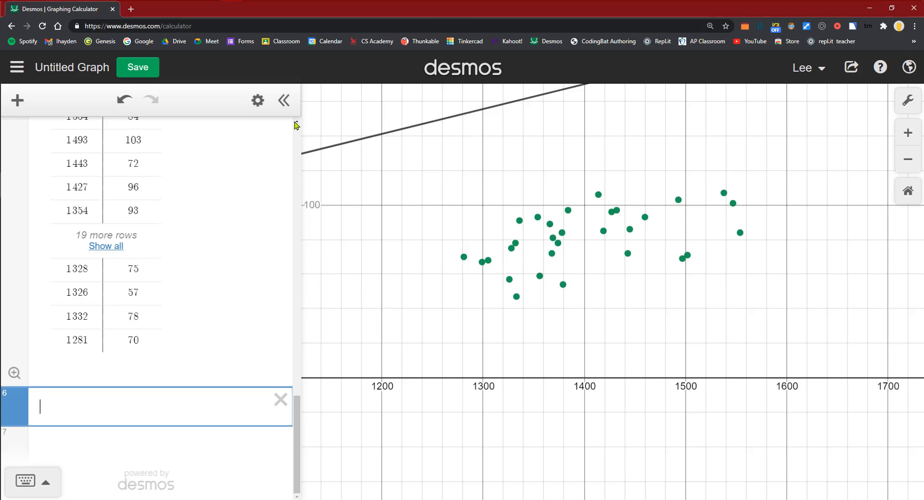
{"action": "scroll", "coordinate": [280, 160], "scroll_direction": "up", "scroll_amount": 3}
{"action": "left_click", "coordinate": [280, 272]}
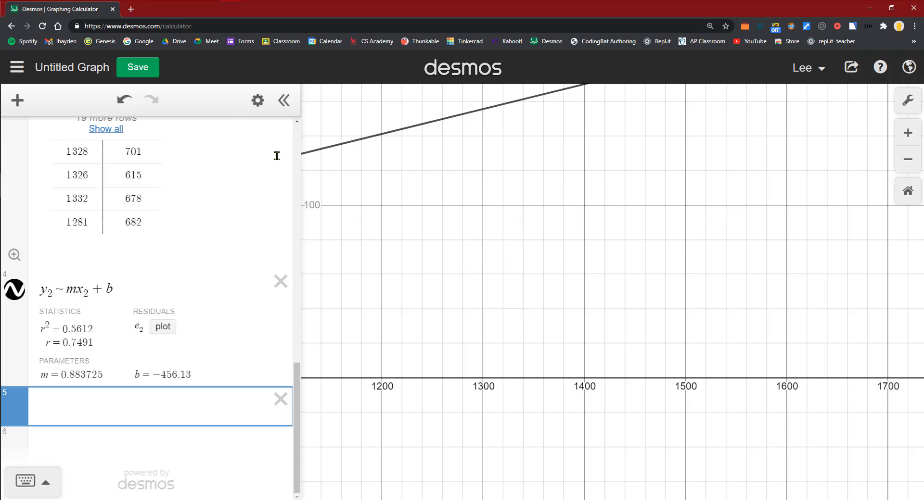
{"action": "left_click", "coordinate": [280, 291]}
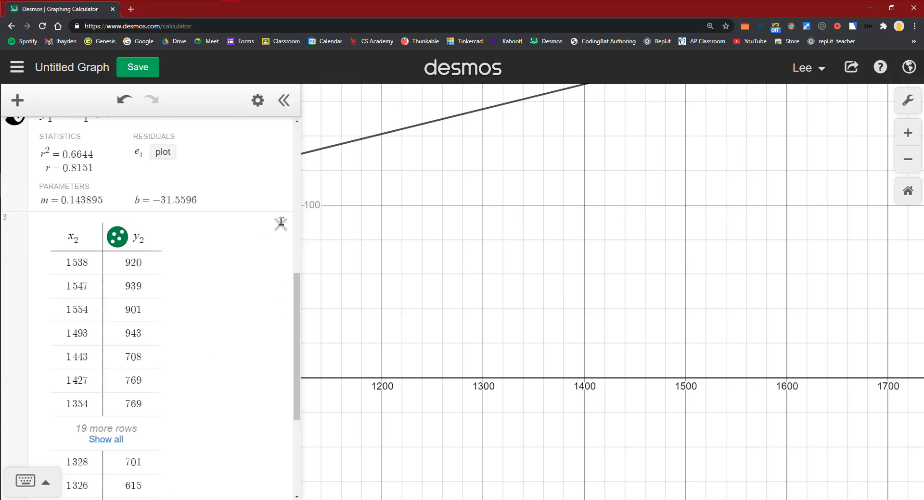
{"action": "left_click", "coordinate": [280, 222]}
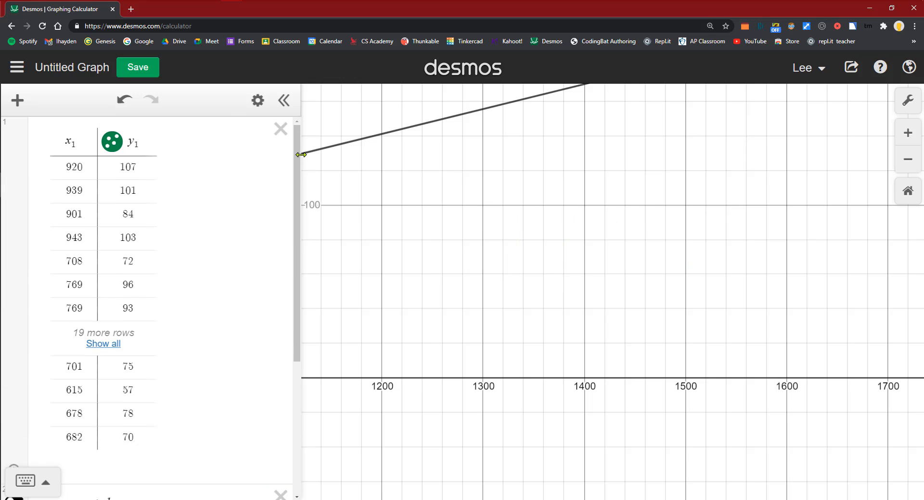
{"action": "left_click", "coordinate": [280, 129]}
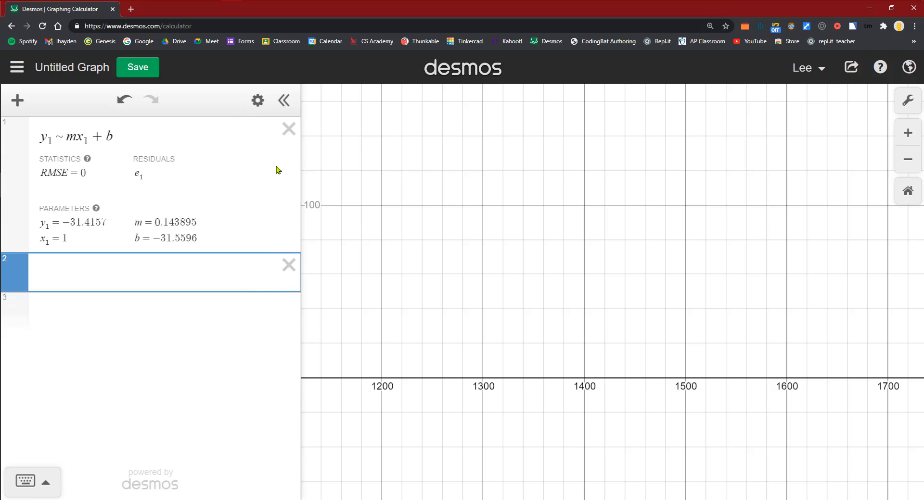
{"action": "left_click", "coordinate": [288, 129]}
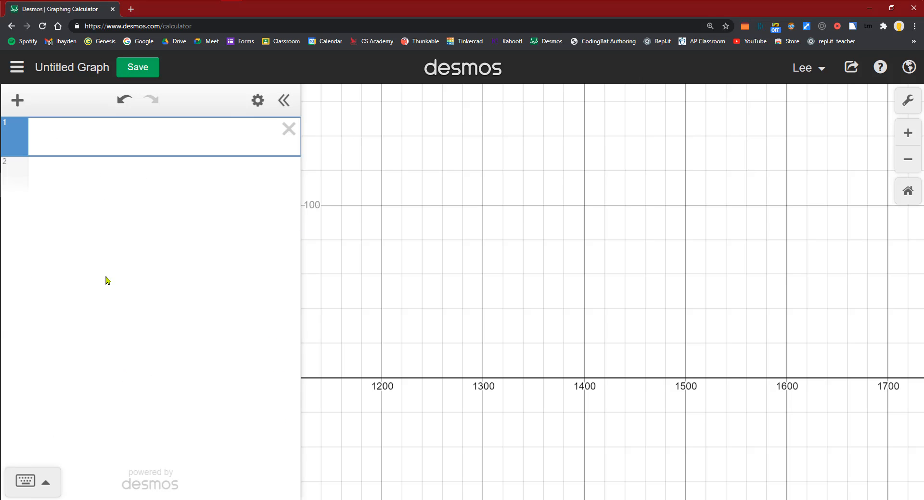
Paste the copied height and home run data into expression 1 as a table
{"action": "right_click", "coordinate": [57, 136]}
{"action": "left_click", "coordinate": [43, 138]}
{"action": "key", "text": "ctrl+v"}
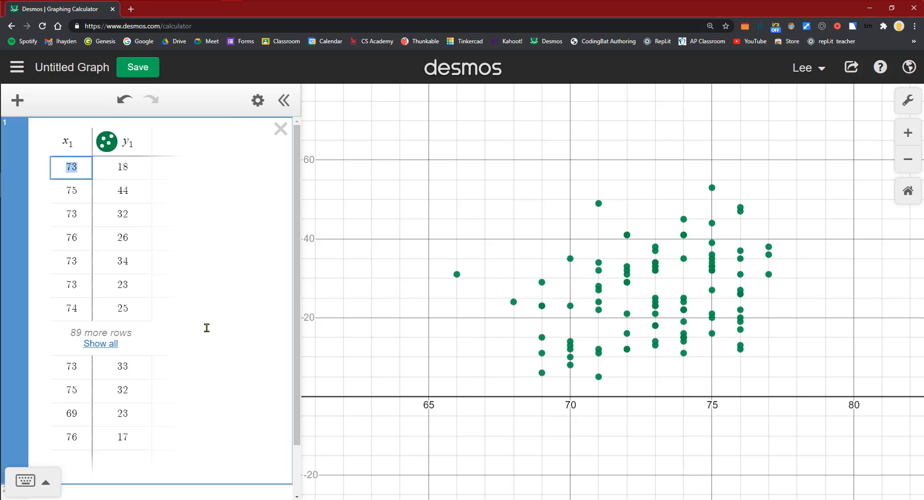
Fit a linear regression to the height and home runs table by entering y_1 ~ mx_1 + b in the expression below it
{"action": "scroll", "coordinate": [206, 328], "scroll_direction": "down", "scroll_amount": 1}
{"action": "left_click", "coordinate": [113, 450]}
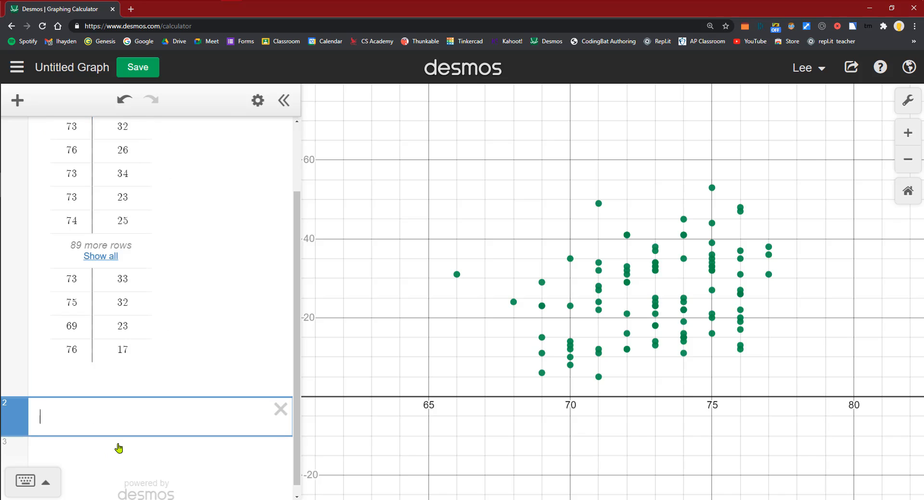
{"action": "type", "text": "y"}
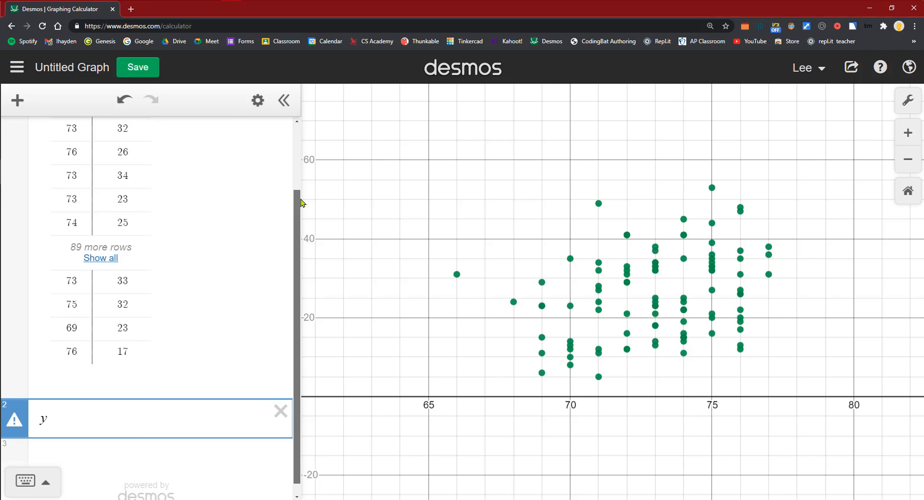
{"action": "left_click_drag", "start_coordinate": [299, 200], "coordinate": [302, 238]}
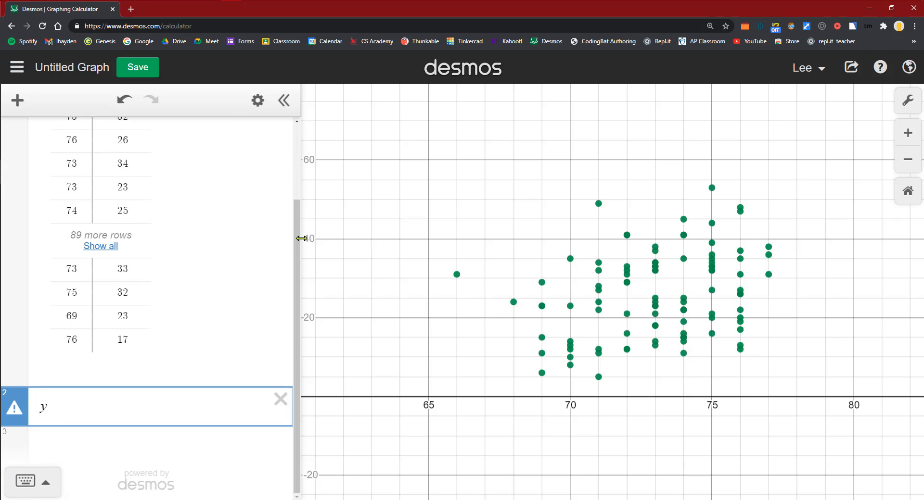
{"action": "type", "text": "1~"}
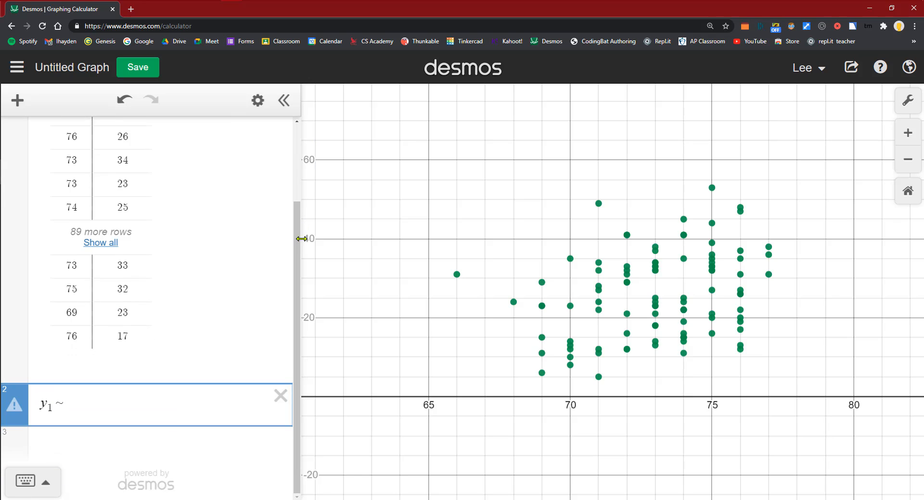
{"action": "type", "text": "mx1+b"}
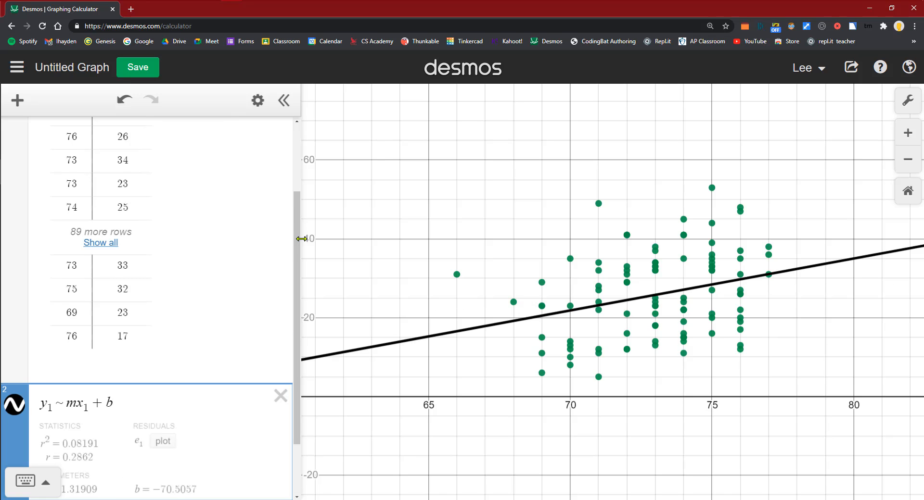
{"action": "key", "text": "Return"}
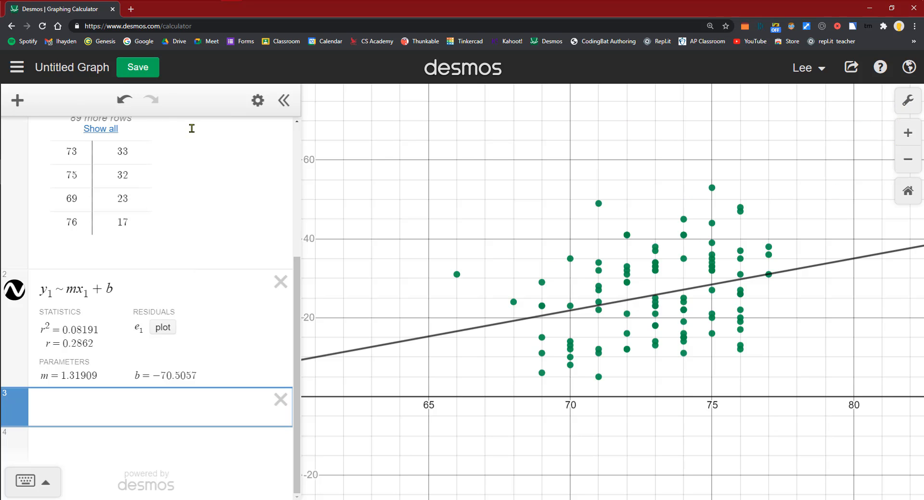
{"action": "scroll", "coordinate": [425, 249], "scroll_direction": "up", "scroll_amount": 2}
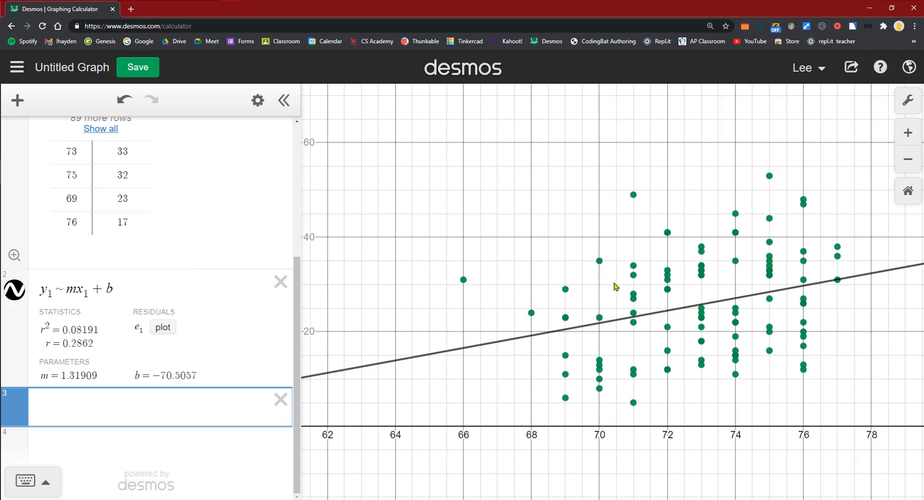
{"action": "scroll", "coordinate": [611, 294], "scroll_direction": "down", "scroll_amount": 1}
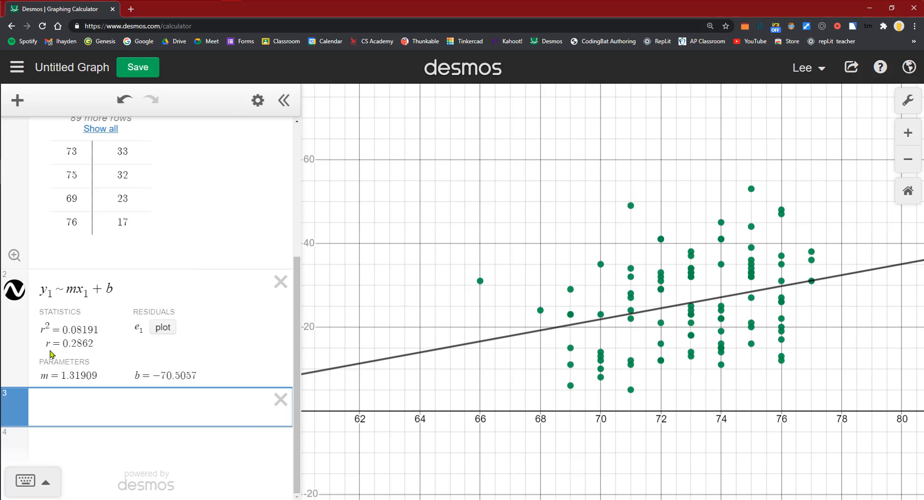